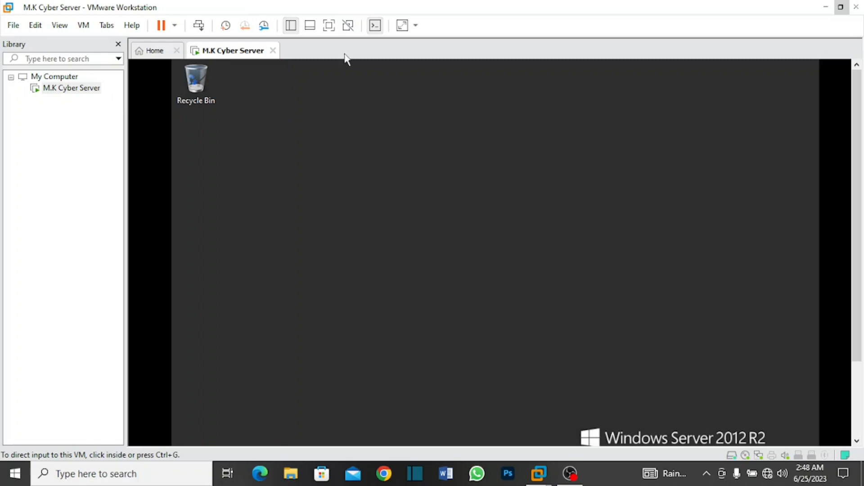
Step: Switch the M.K Cyber Server virtual machine to full screen
left_click(335, 28)
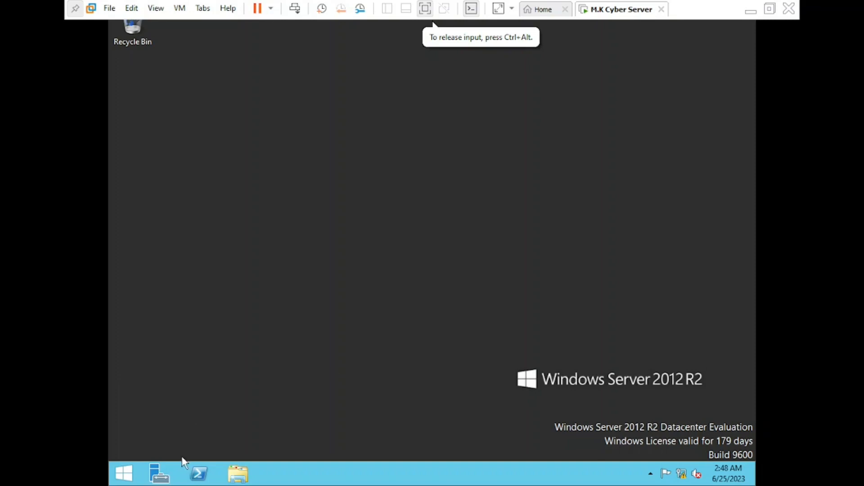
Step: Launch Server Manager and go to the Local Server page
left_click(164, 478)
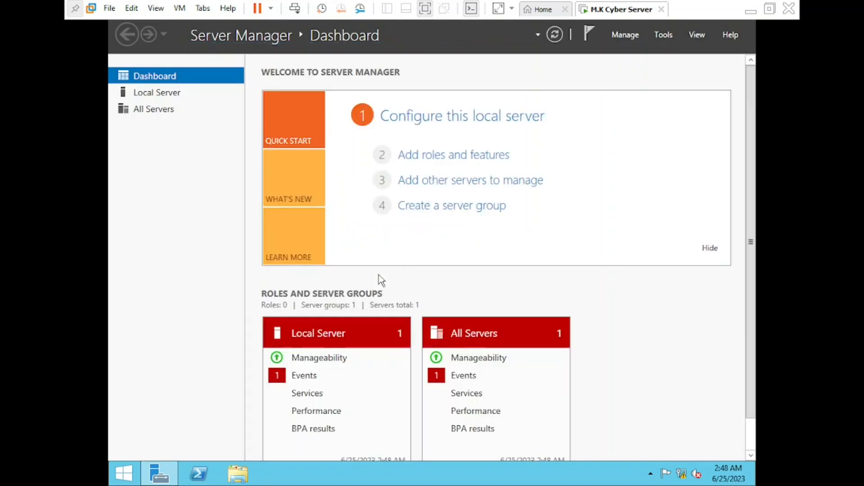
left_click(166, 99)
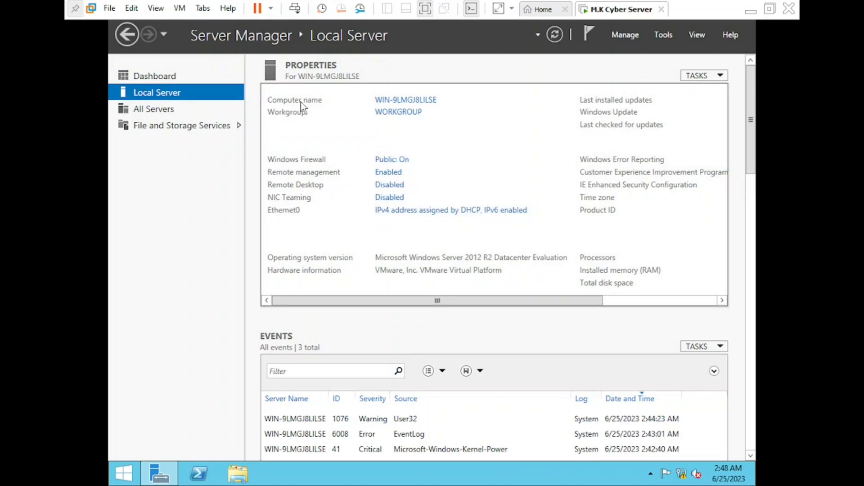
Step: Change the computer name to MK-Cyber in System Properties
left_click(391, 101)
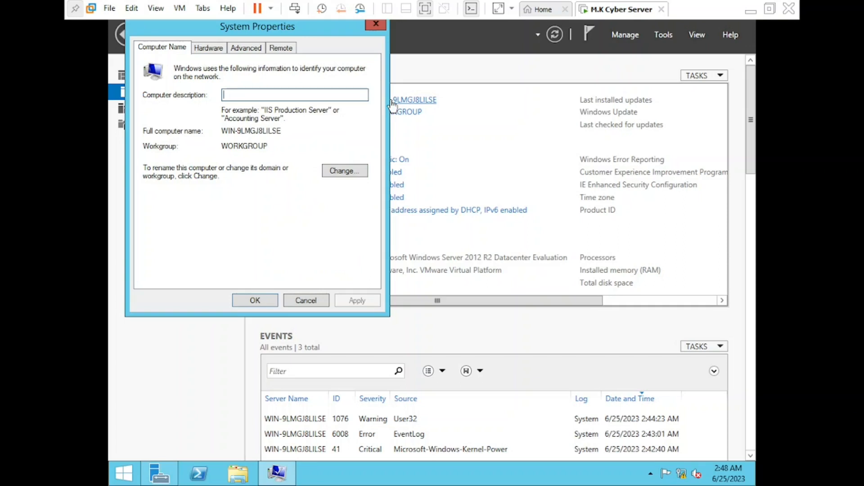
left_click(338, 173)
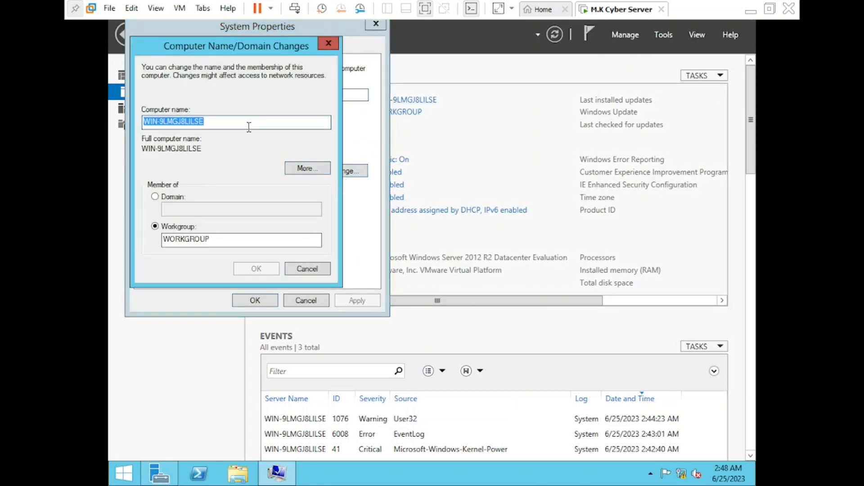
key("BackSpace")
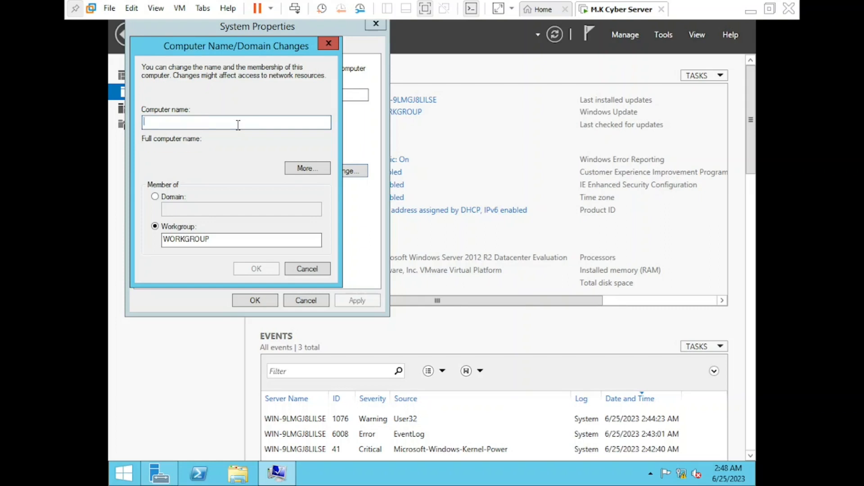
type("MK")
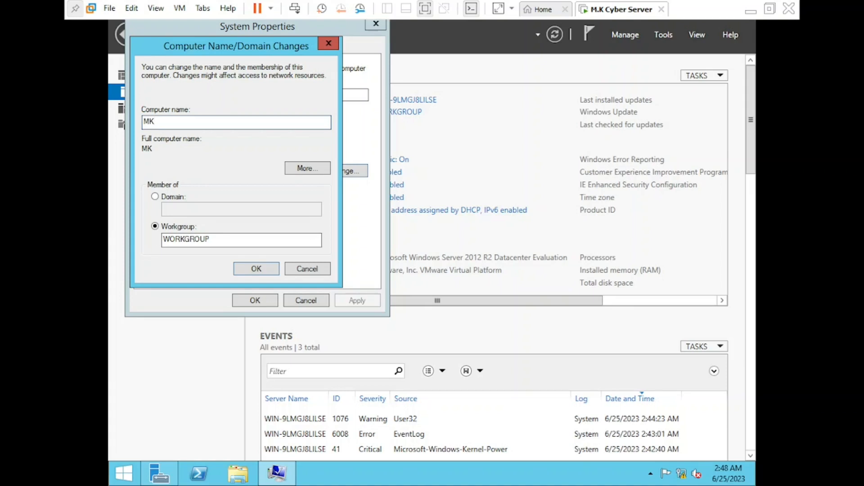
type("-Cyber")
left_click(256, 268)
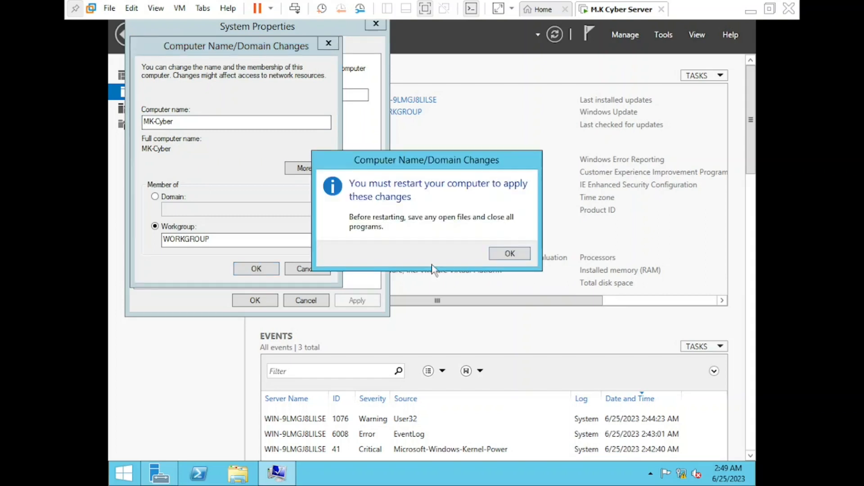
Step: Acknowledge the restart notice, close System Properties and restart the server now
left_click(509, 254)
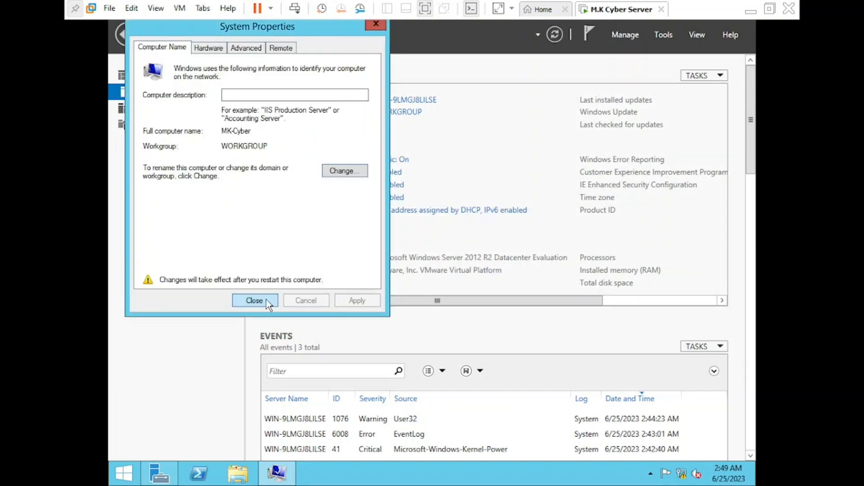
left_click(255, 300)
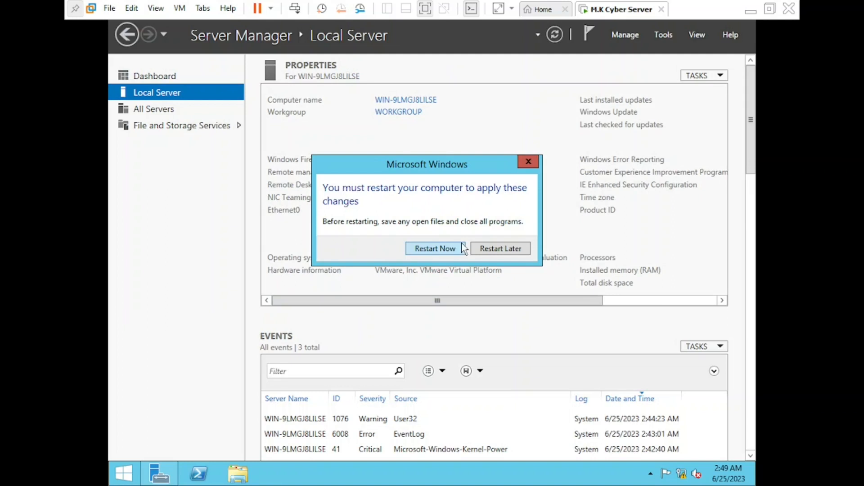
left_click(445, 248)
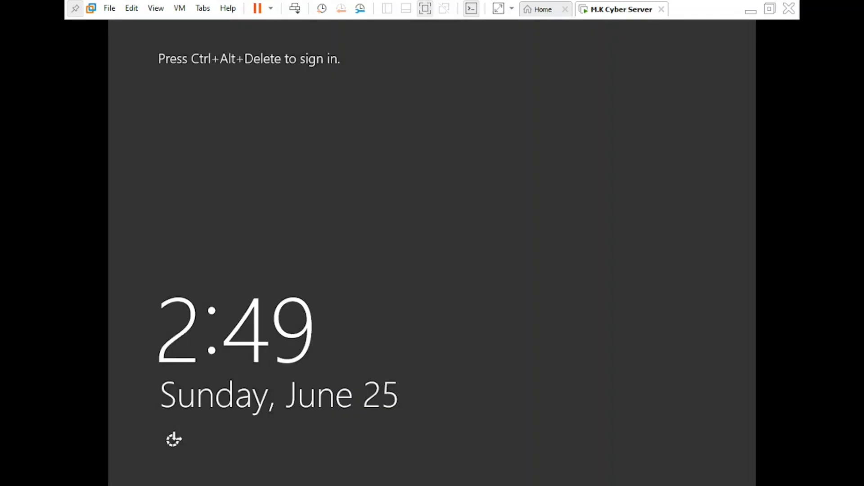
Step: Sign in at the lock screen with the Administrator account password
left_click(451, 252)
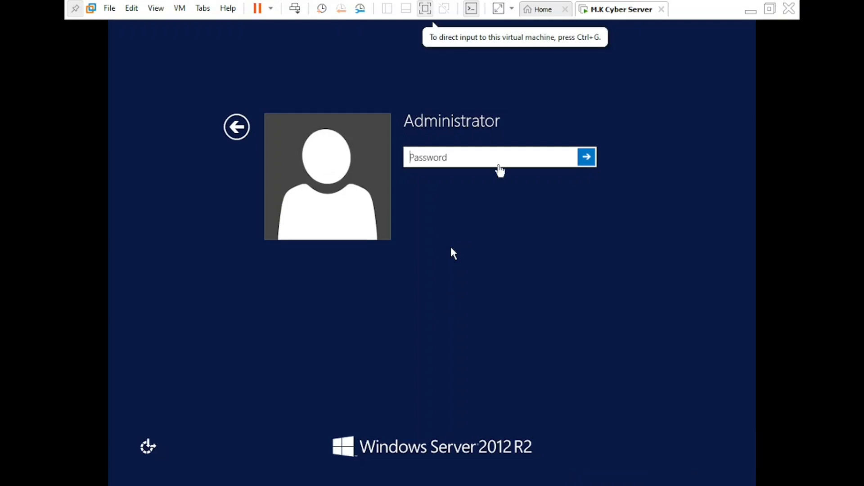
left_click(473, 154)
type("abcdefghi")
key("Return")
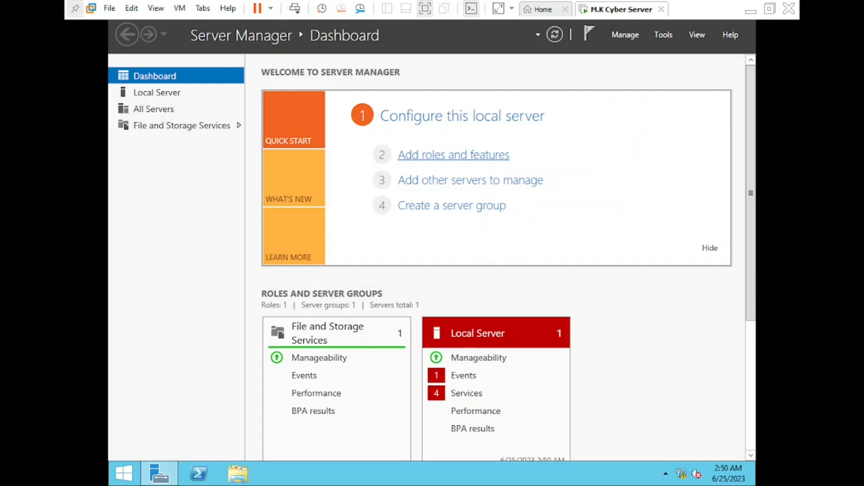
Step: From Local Server's Ethernet0 link, open the Ethernet0 adapter Properties
left_click(166, 99)
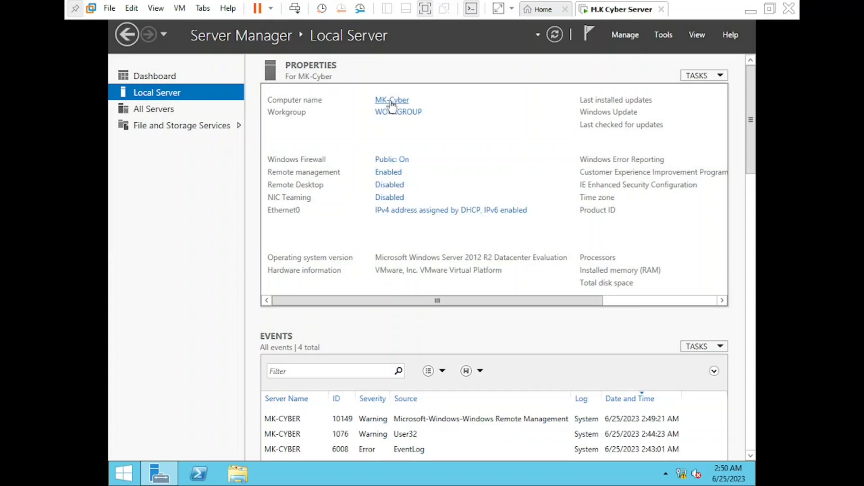
left_click(402, 220)
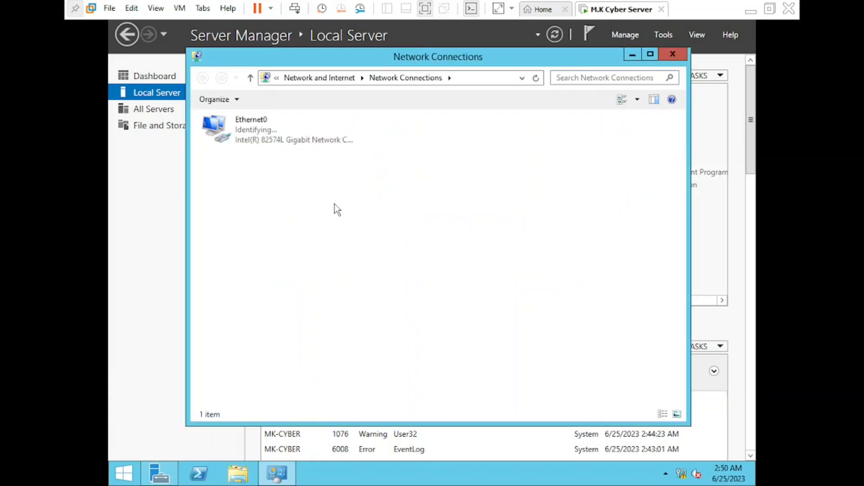
right_click(252, 131)
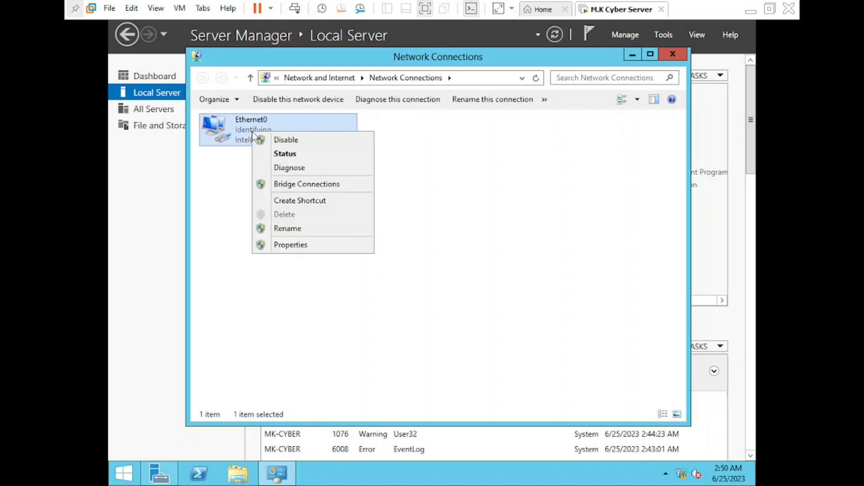
left_click(322, 246)
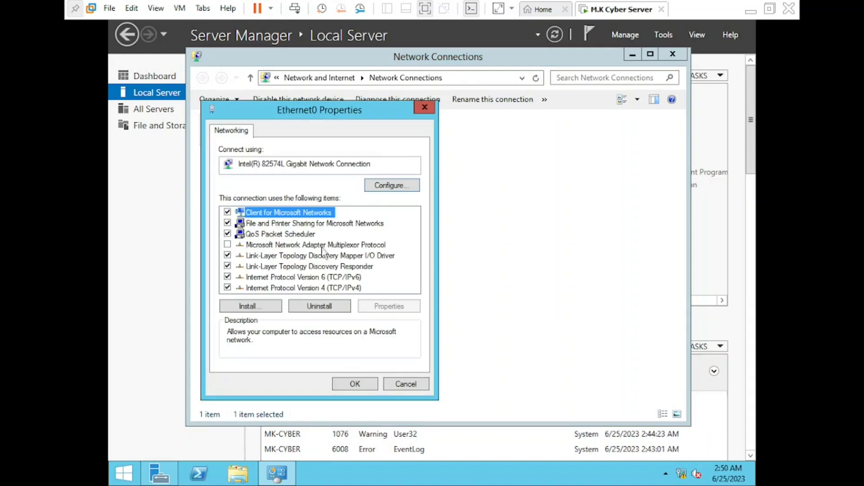
Step: Set Ethernet0 IPv4 to static 192.168.1.50, mask 255.255.255.0, preferred DNS 192.168.1.50
double_click(318, 288)
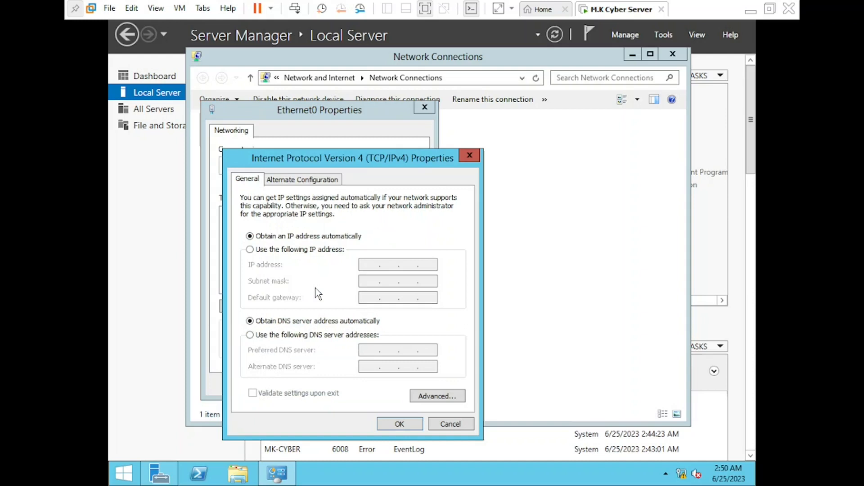
left_click(251, 250)
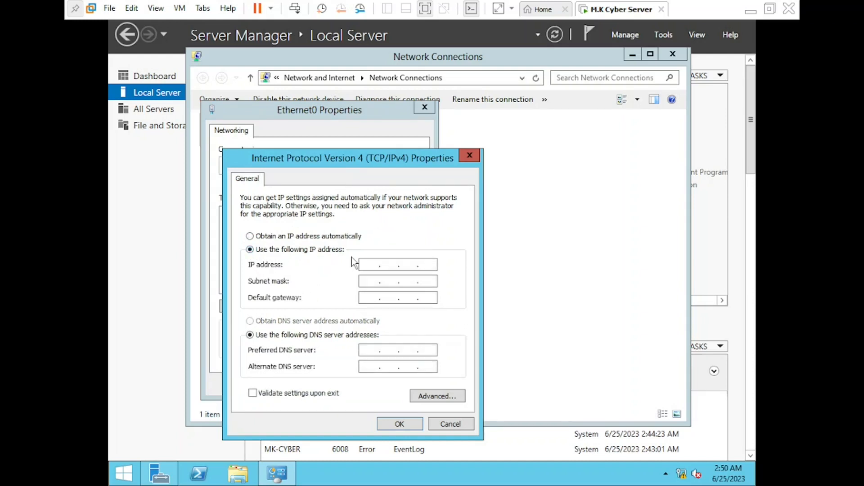
left_click(366, 264)
type("192 . 168 . 1 . 50")
left_click(372, 282)
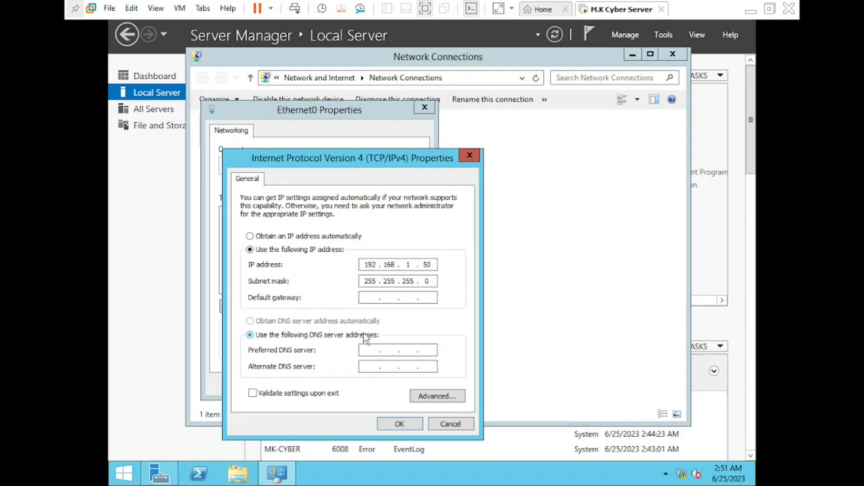
type("192 . 168 . 1 . 50")
left_click(400, 424)
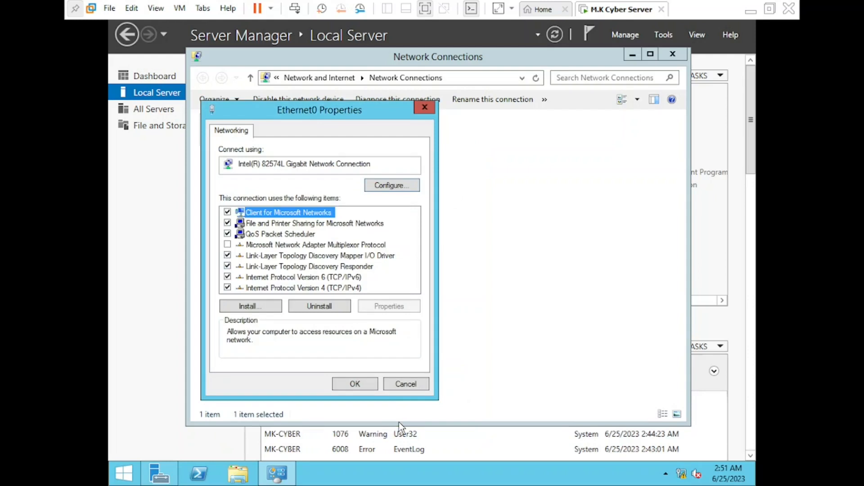
left_click(355, 384)
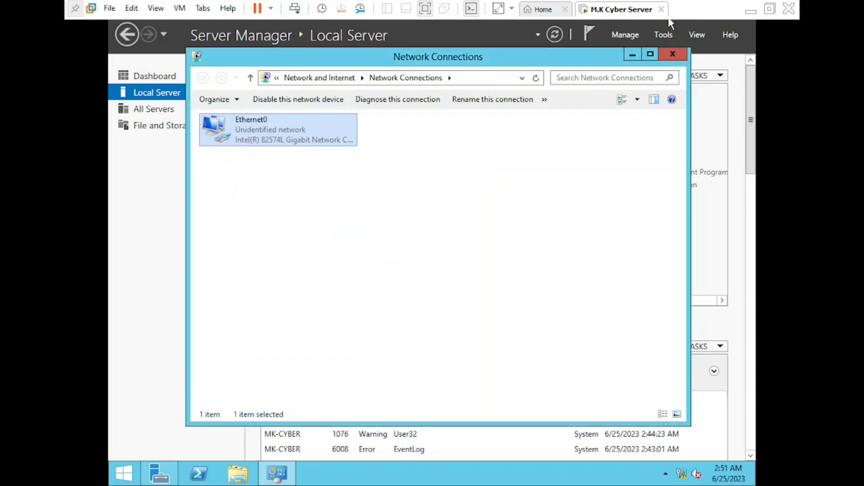
Step: Close Network Connections and refresh Local Server so Ethernet0 shows 192.168.1.50
left_click(673, 55)
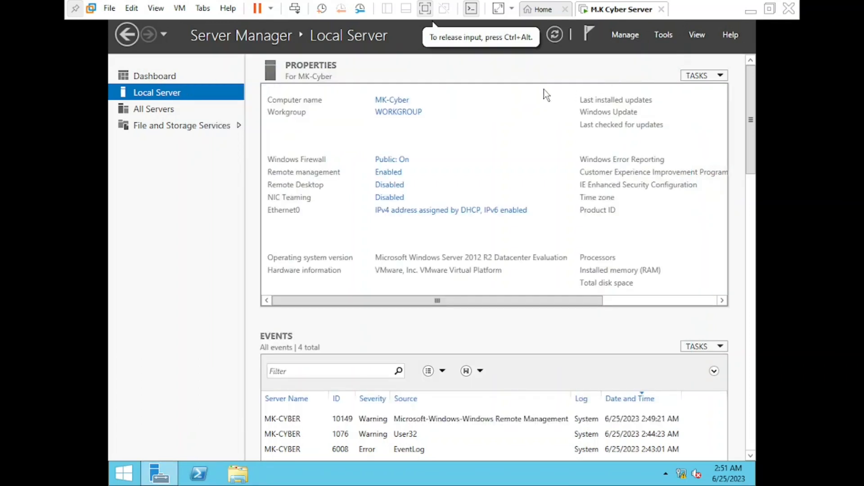
left_click(555, 38)
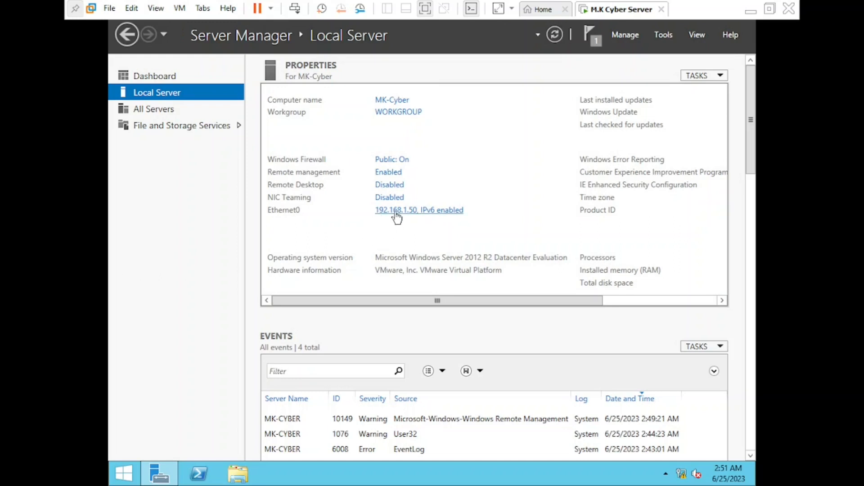
left_click(592, 42)
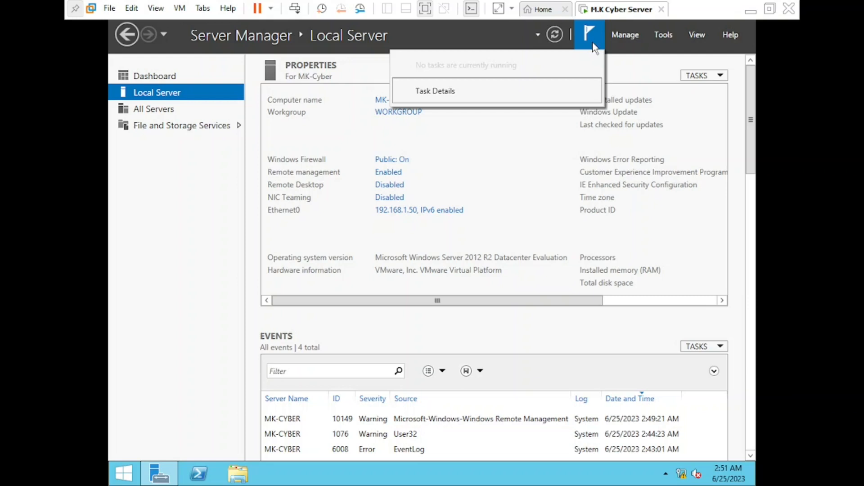
left_click(531, 154)
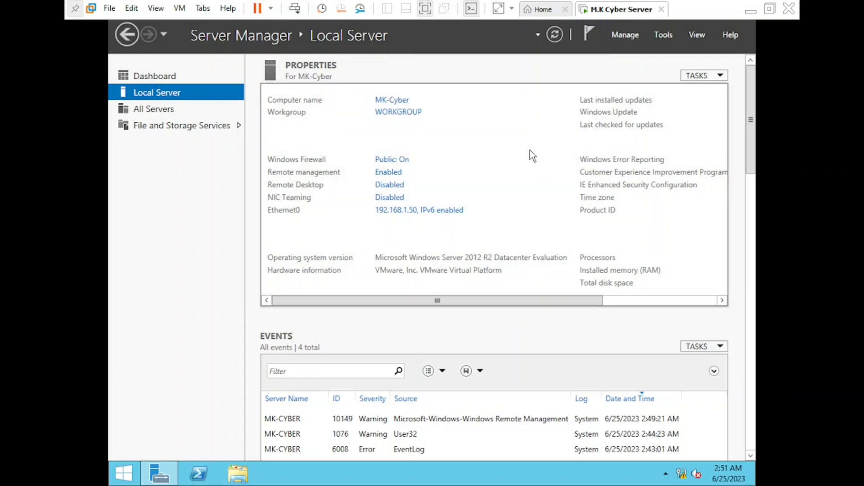
Step: Start Add Roles and Features with role-based installation, targeting MK-Cyber
left_click(629, 40)
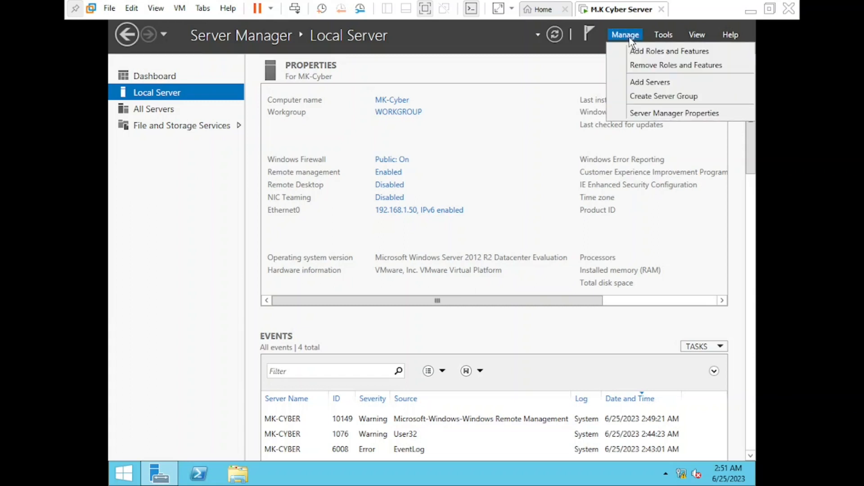
left_click(641, 57)
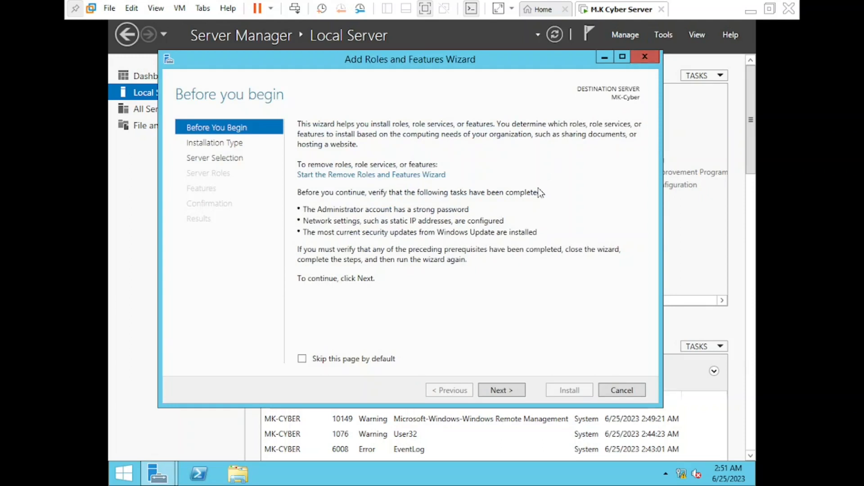
left_click(501, 391)
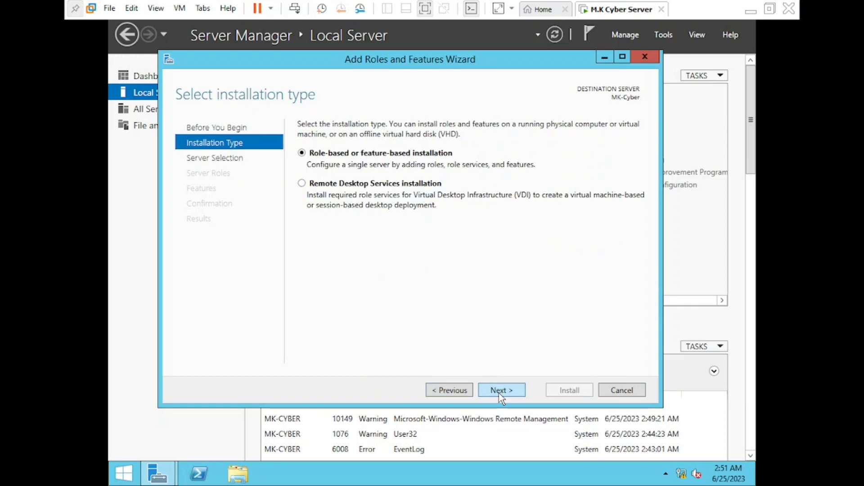
left_click(500, 391)
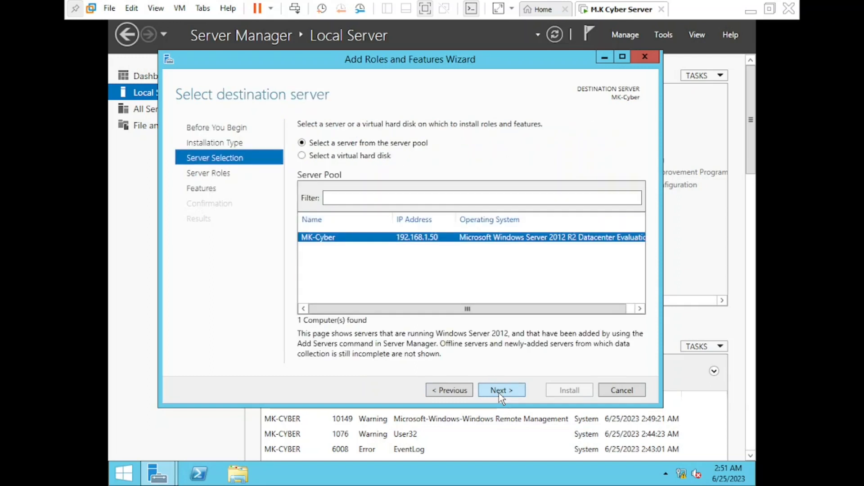
left_click(500, 393)
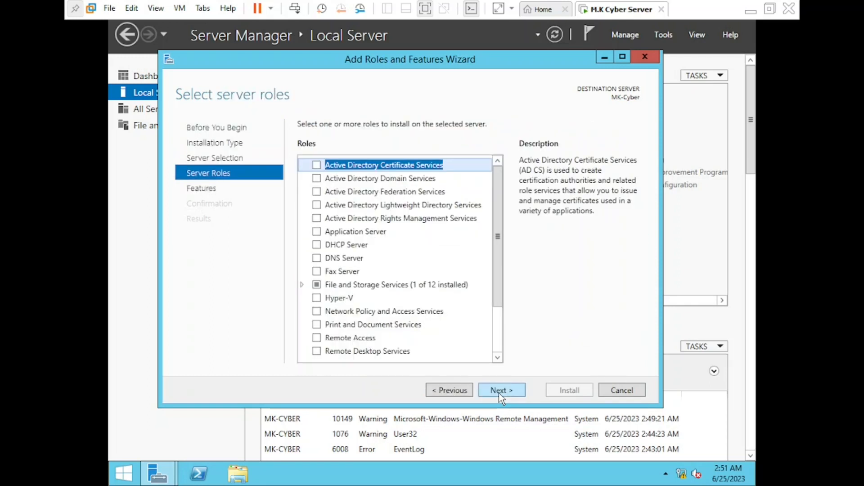
Step: Select DNS Server with its management tools and advance to Confirmation
left_click(316, 258)
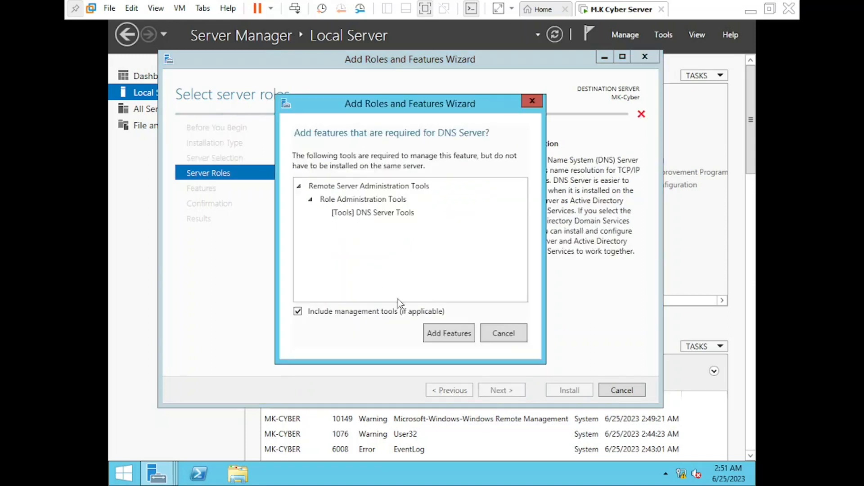
left_click(443, 335)
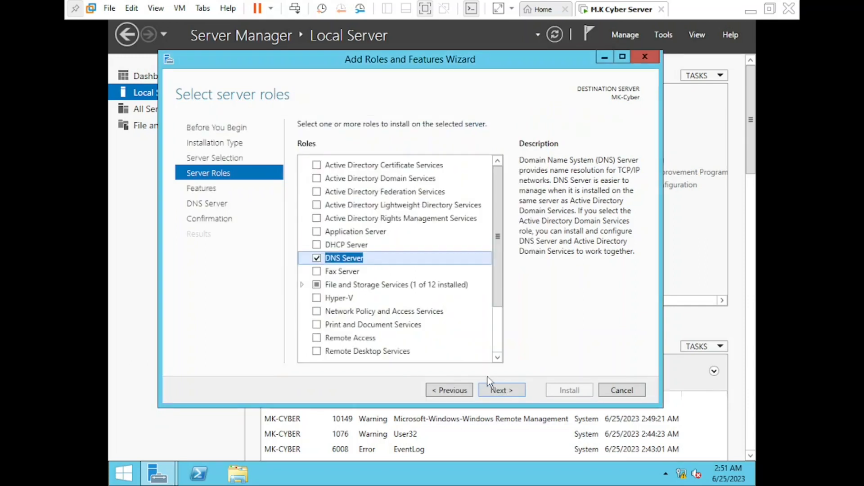
left_click(497, 392)
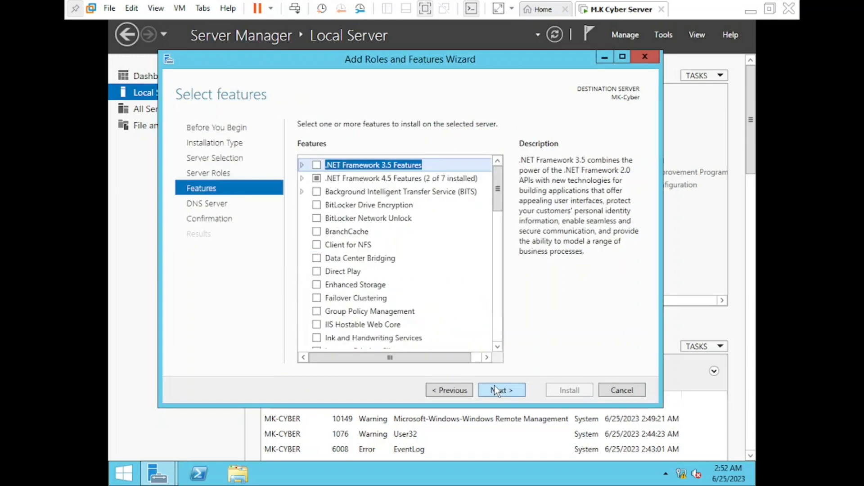
left_click(496, 391)
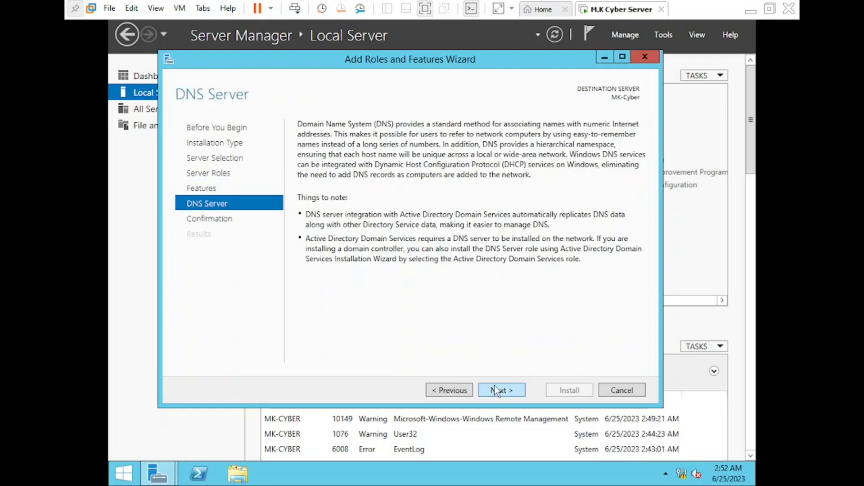
left_click(496, 392)
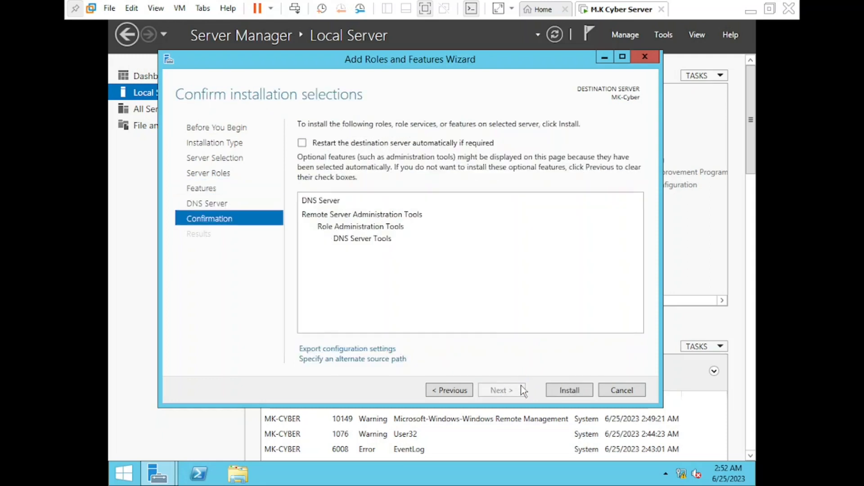
Step: Install DNS Server and its tools, then check the success notification
left_click(560, 396)
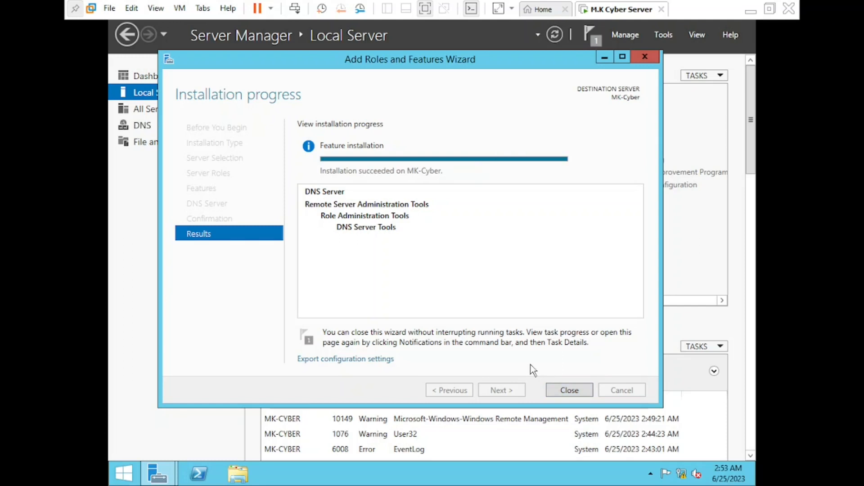
left_click(568, 390)
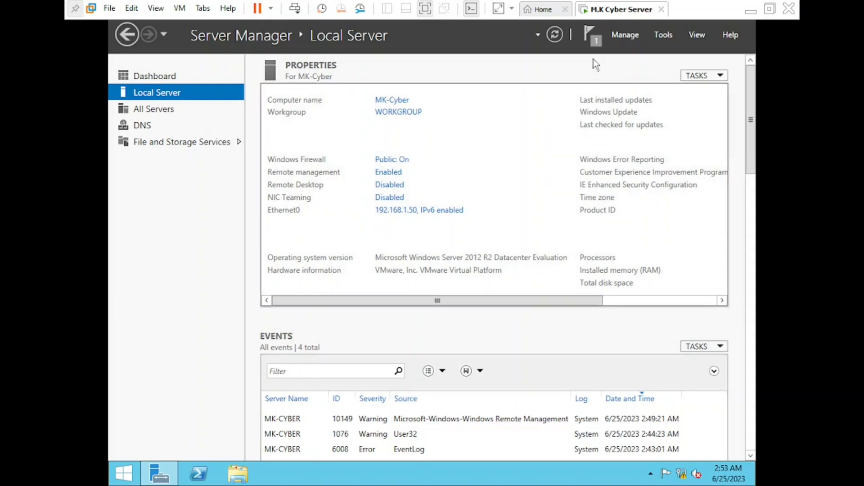
left_click(592, 36)
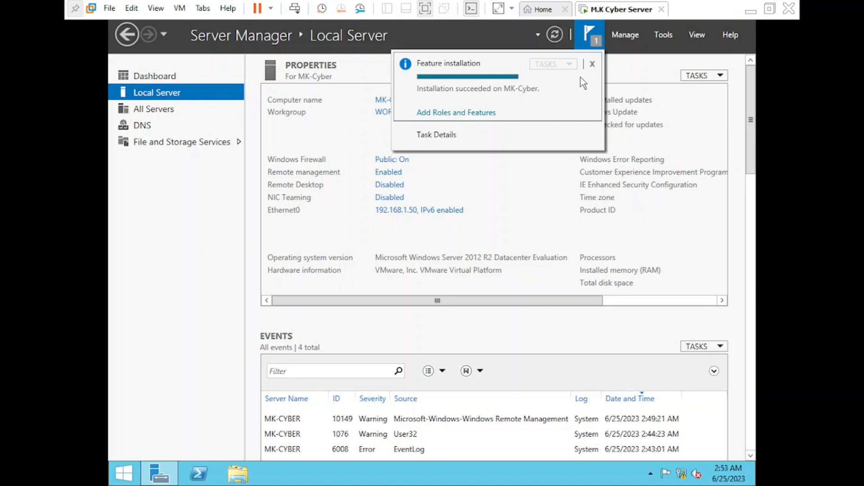
Step: Reopen Add Roles and Features and advance to Server Roles for MK-Cyber
left_click(627, 36)
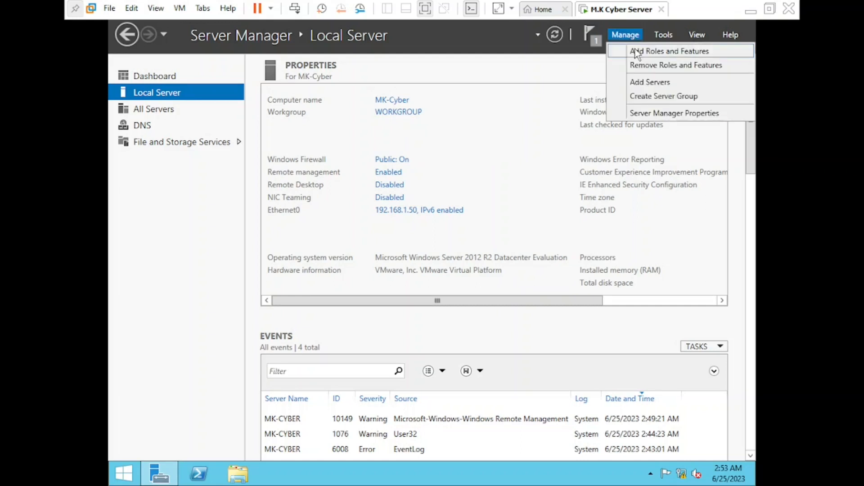
left_click(637, 52)
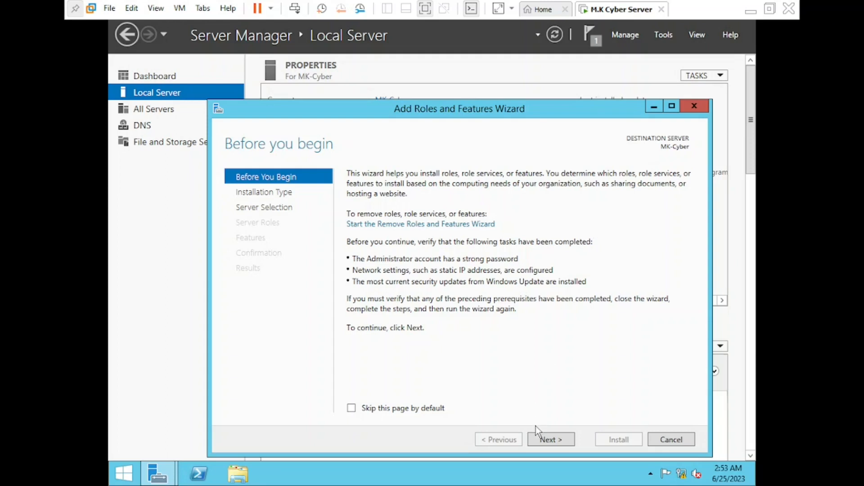
left_click(543, 439)
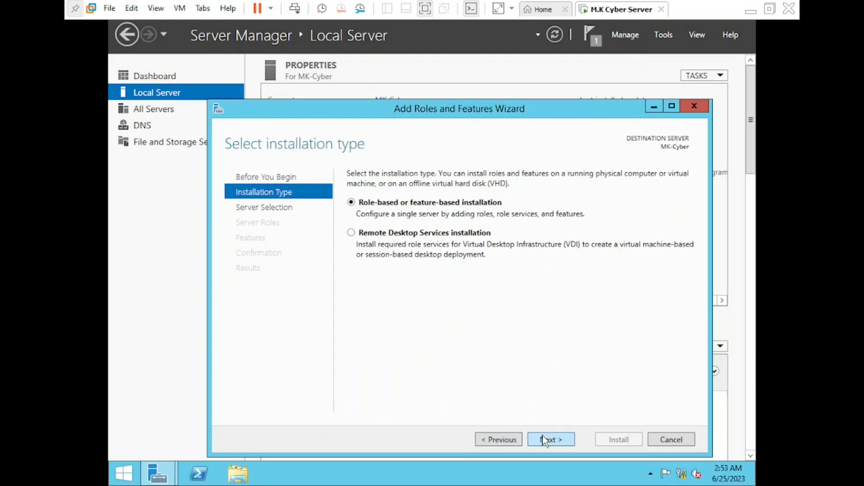
left_click(542, 436)
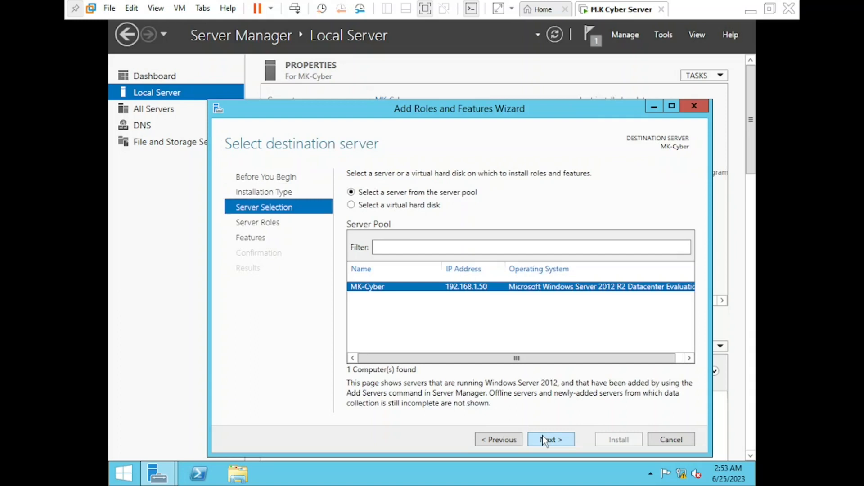
left_click(542, 436)
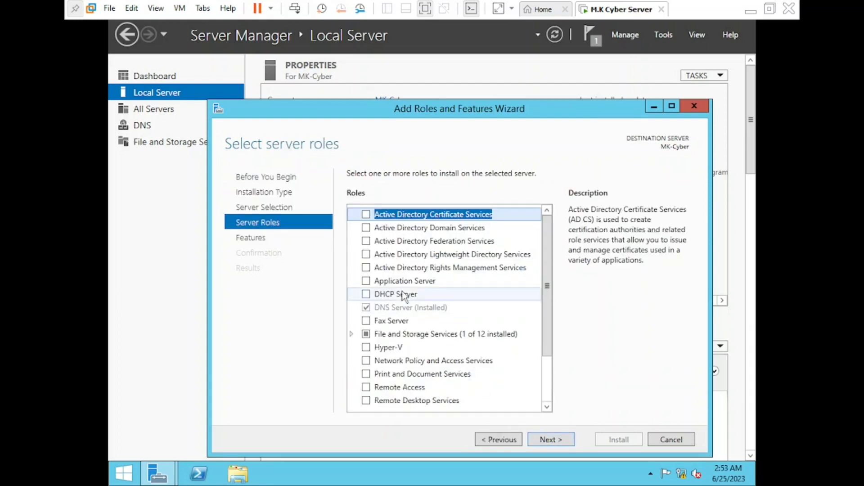
Step: Select Active Directory Domain Services with its required features and advance to Confirmation
left_click(366, 228)
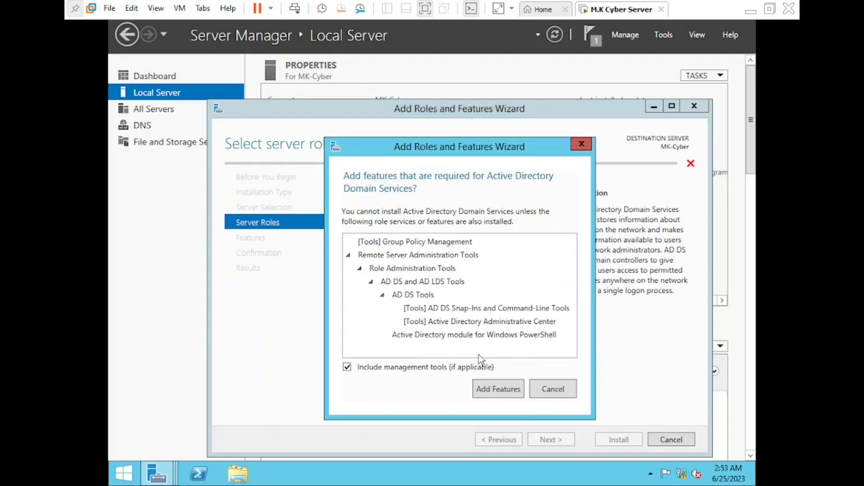
left_click(495, 391)
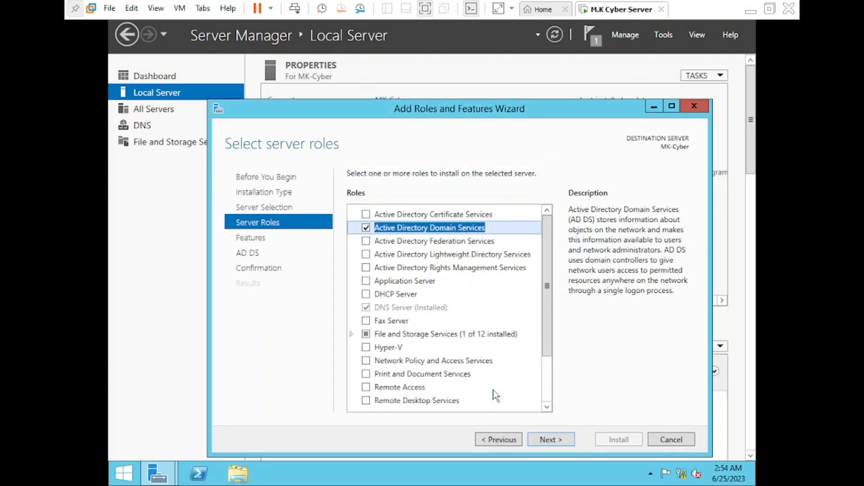
left_click(543, 439)
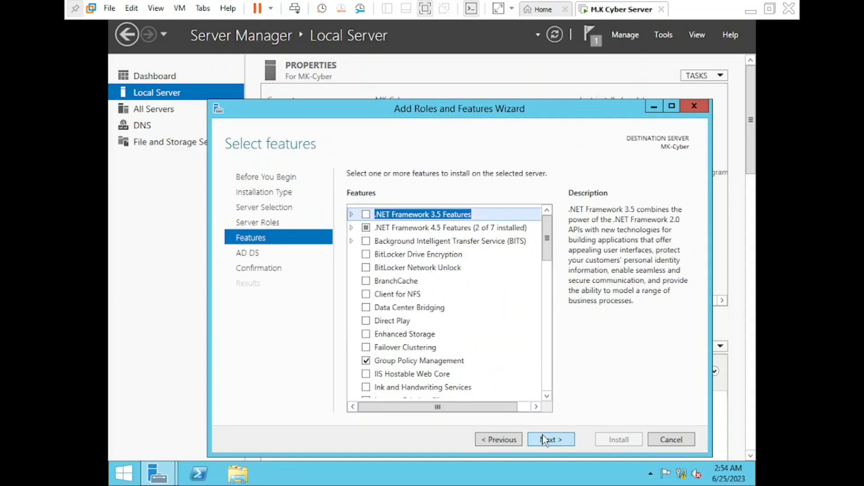
left_click(542, 435)
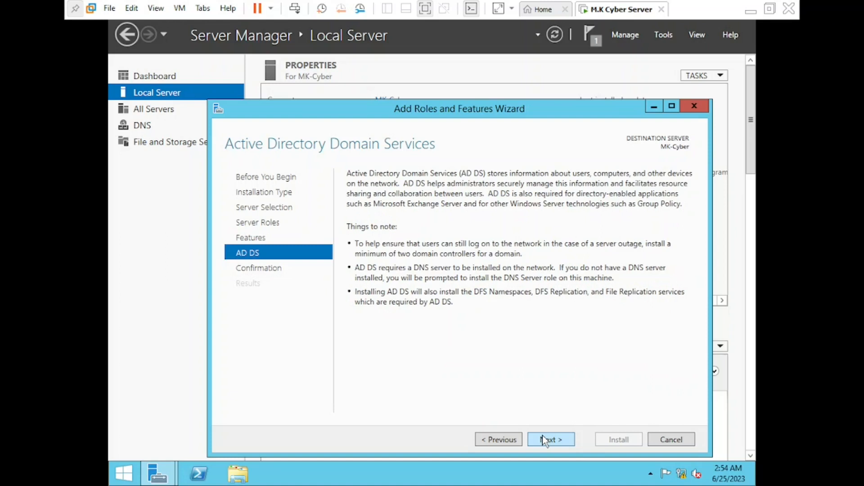
left_click(542, 436)
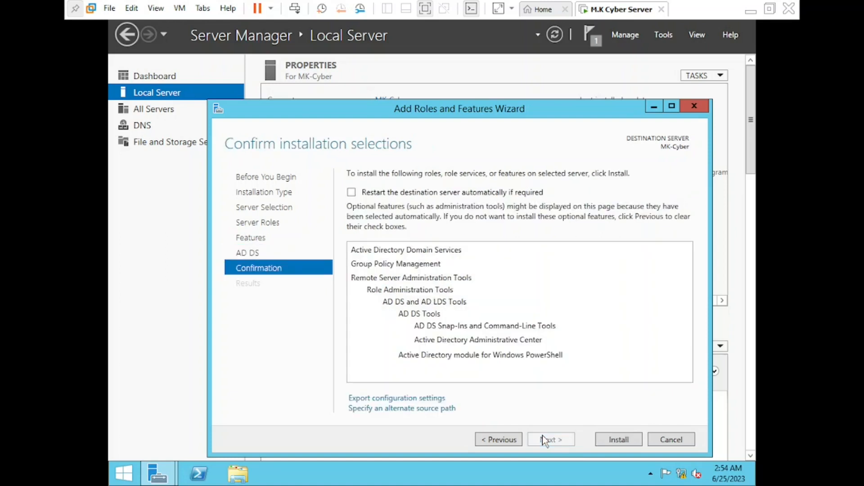
Step: Install the AD DS role on MK-Cyber, refresh, and confirm AD DS and DNS on the Dashboard
left_click(619, 440)
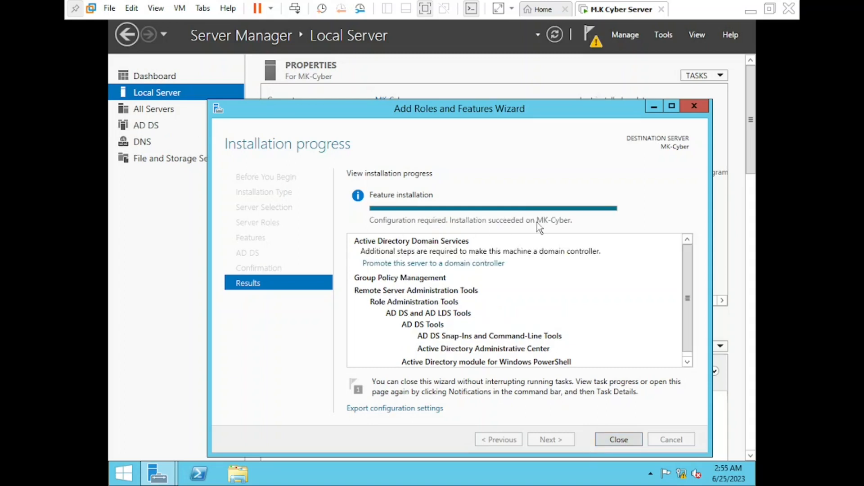
left_click(612, 440)
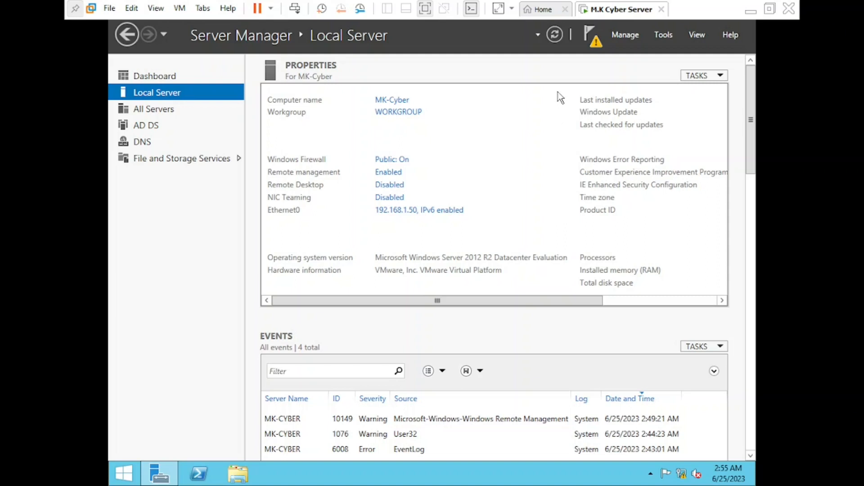
left_click(555, 37)
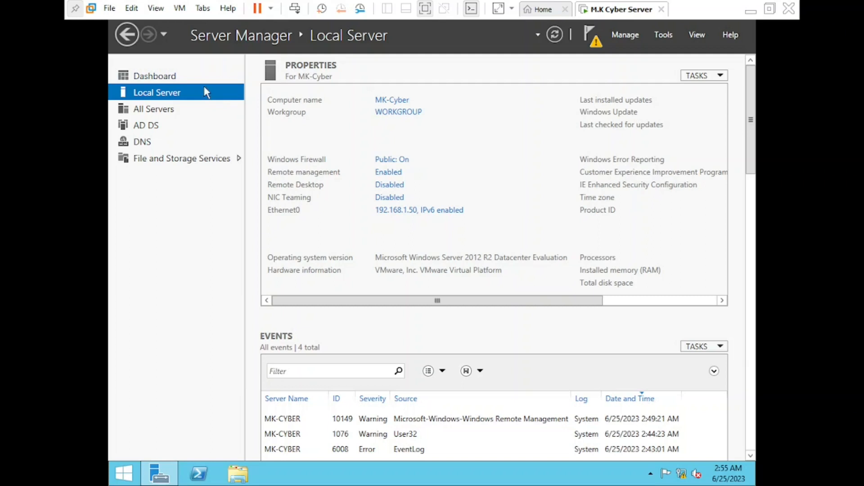
left_click(173, 77)
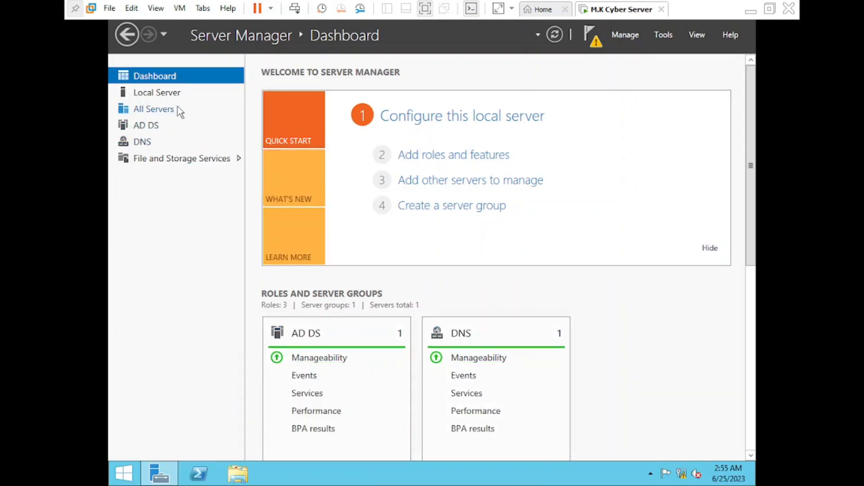
left_click(167, 94)
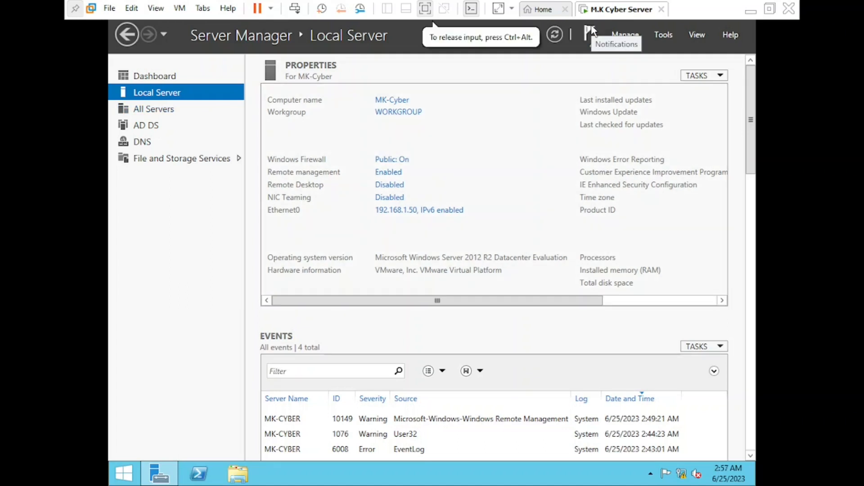
Step: Launch 'Promote this server to a domain controller' from Notifications and bring the wizard into view
left_click(595, 53)
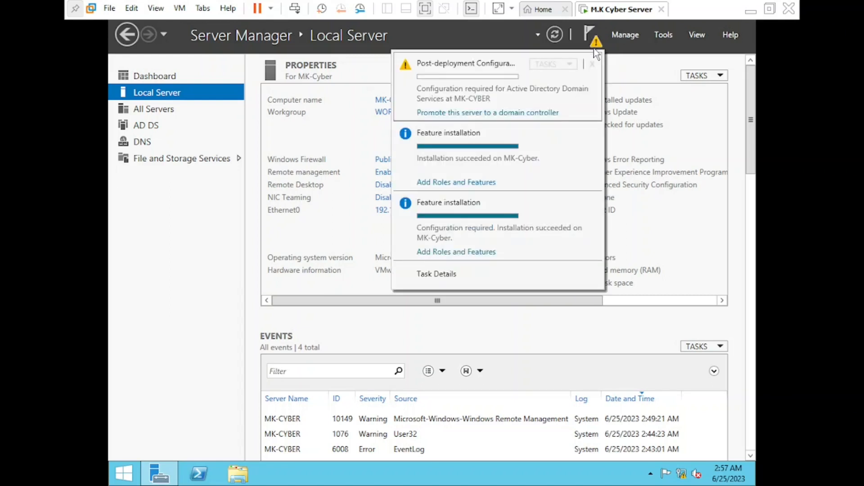
left_click(518, 114)
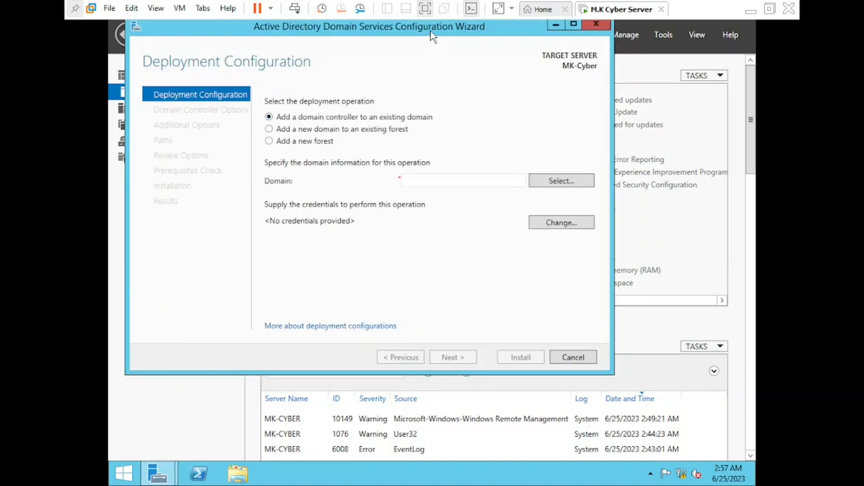
left_click_drag(432, 33, 460, 56)
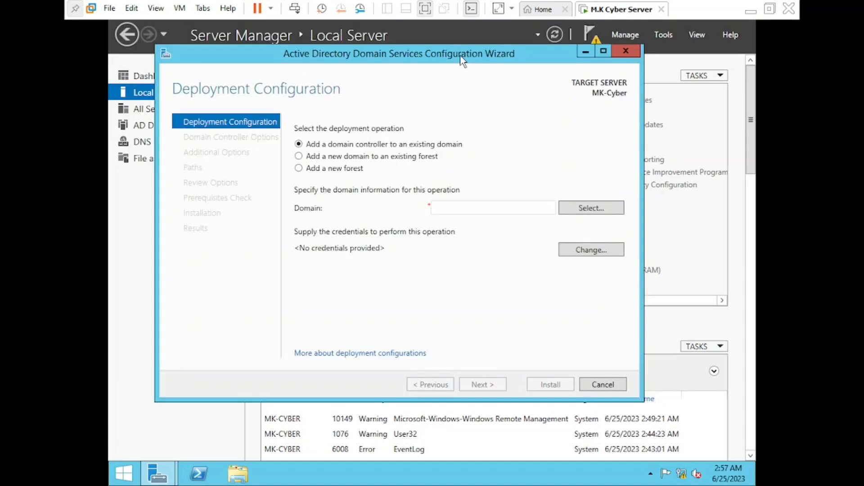
Step: Choose Add a new forest with root domain name Local.com and continue
left_click(299, 169)
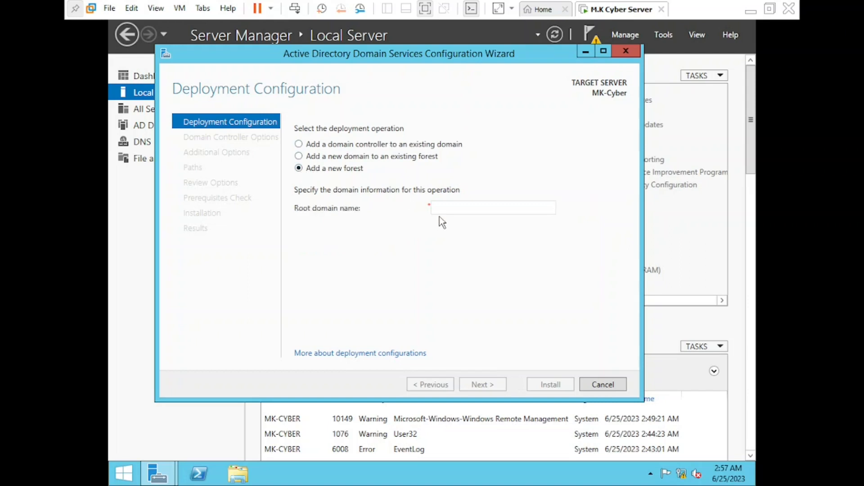
left_click(476, 210)
type("Loc")
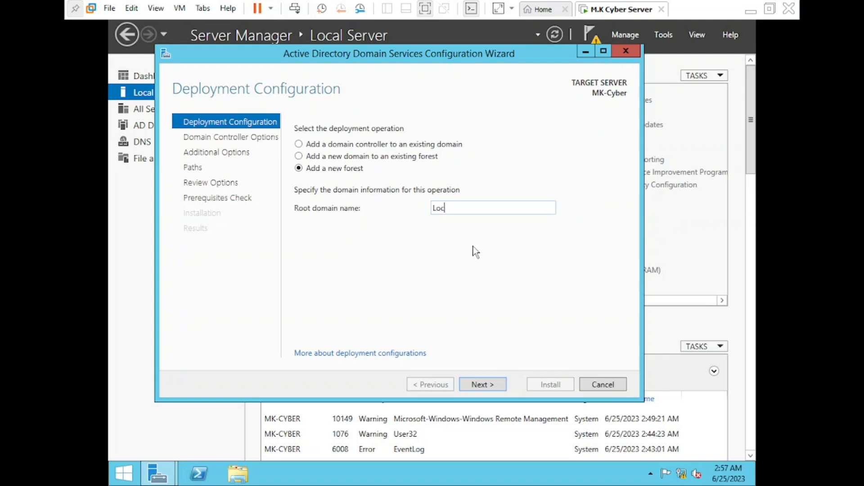
type("al.com")
left_click(489, 386)
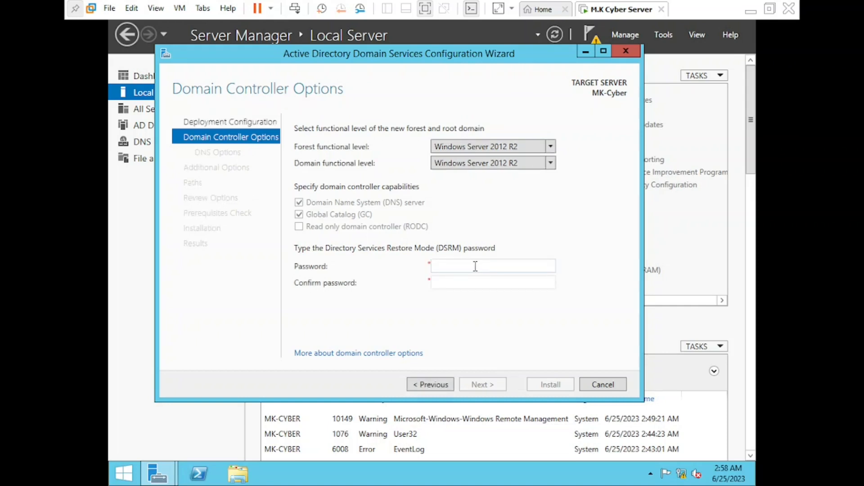
Step: Enter and confirm the Directory Services Restore Mode password, then continue
left_click(456, 266)
type("P@ssw0rd123!")
key("Tab")
type("P@ssw")
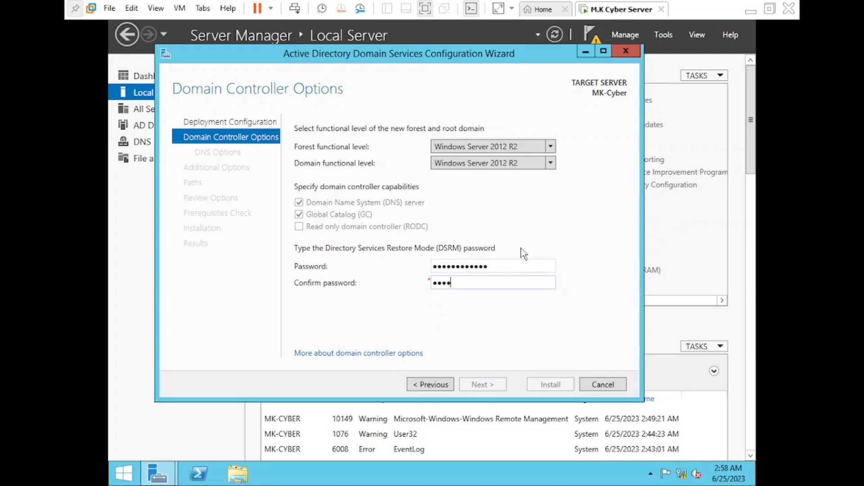
type("0rd123!")
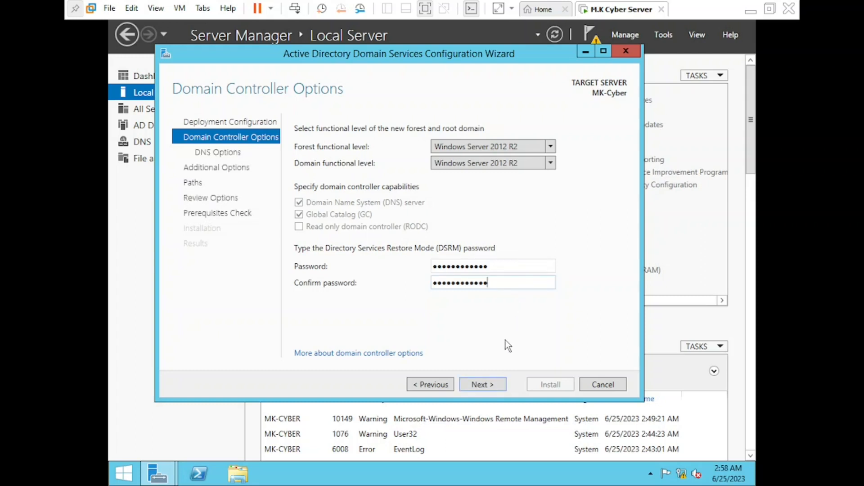
left_click(489, 387)
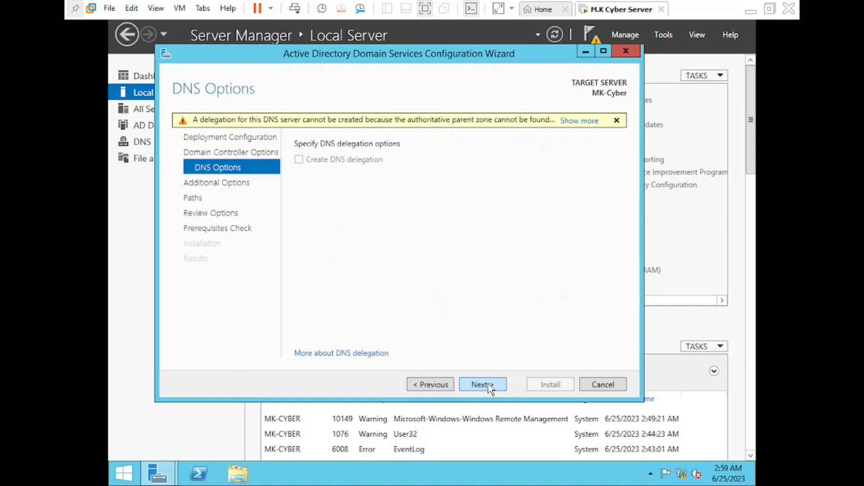
Step: Accept default DNS options, NetBIOS name LOCAL and default folder paths
left_click(489, 387)
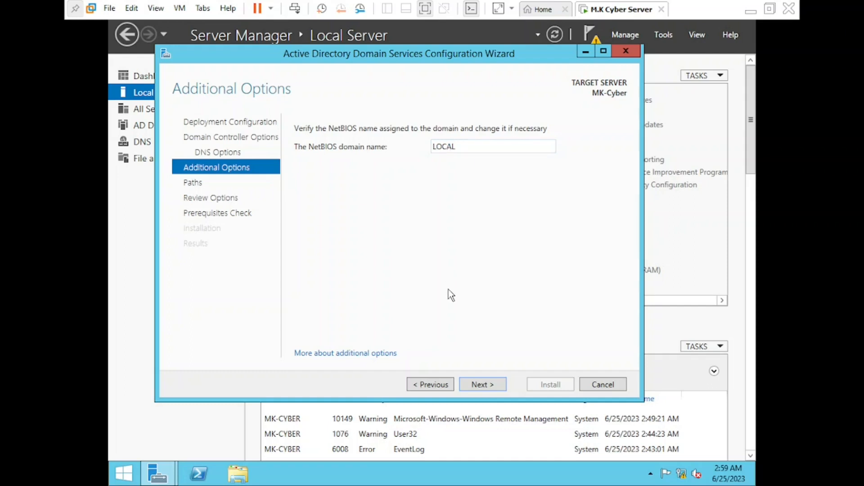
left_click(483, 383)
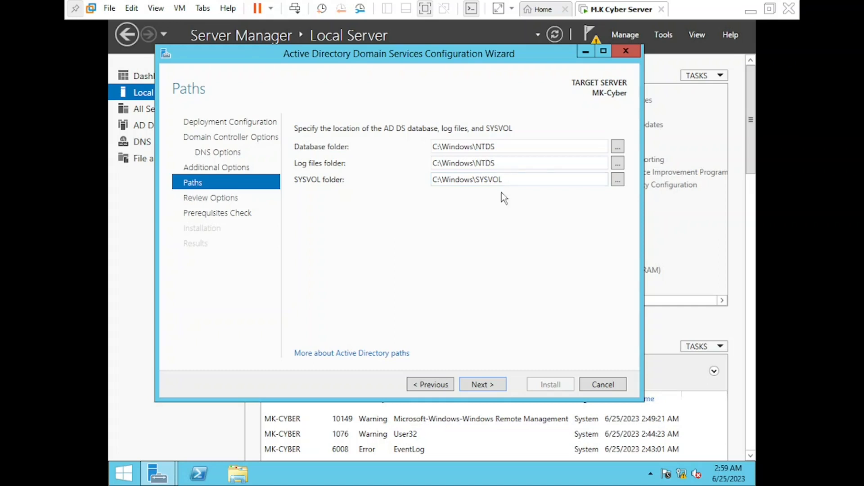
left_click(492, 391)
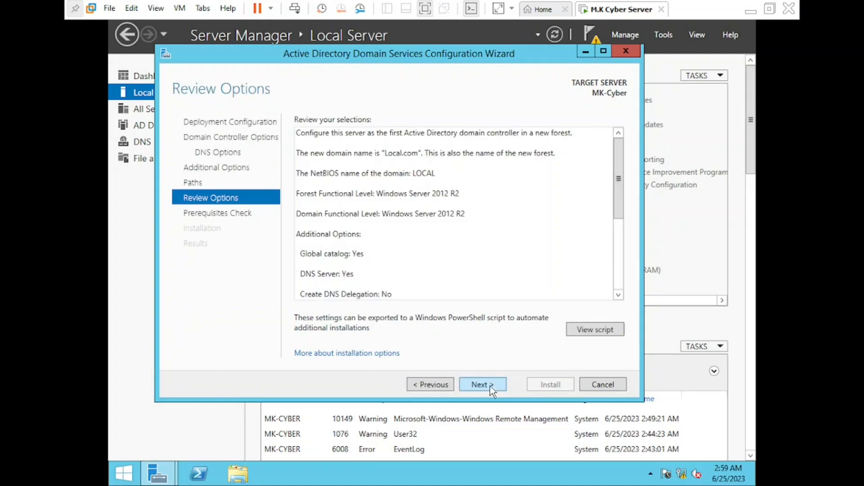
Step: Run the prerequisites check from Review Options until all checks pass
left_click(492, 391)
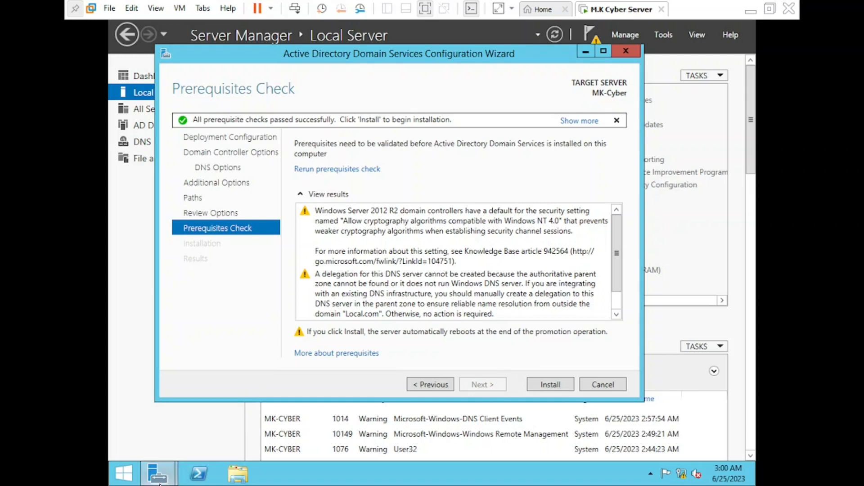
mouse_move(159, 484)
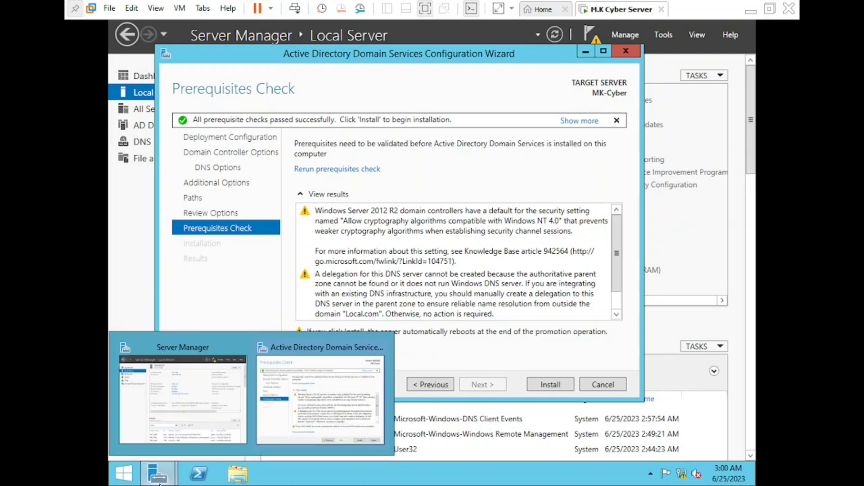
left_click(126, 478)
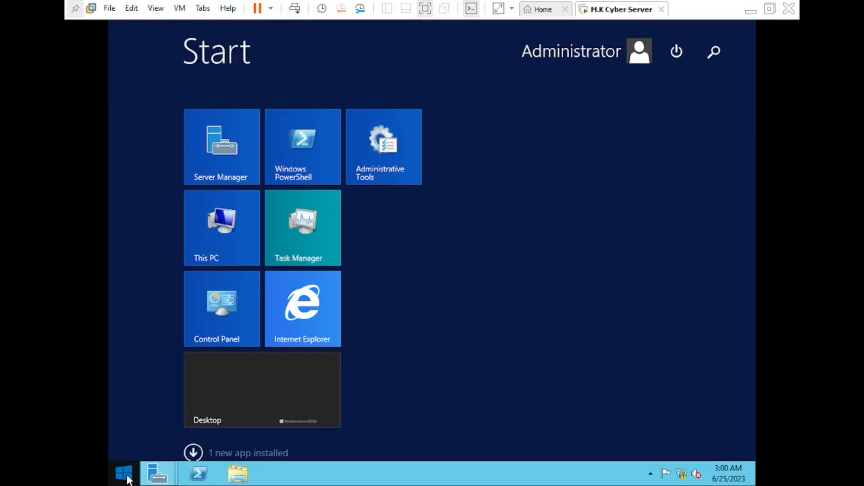
left_click(220, 299)
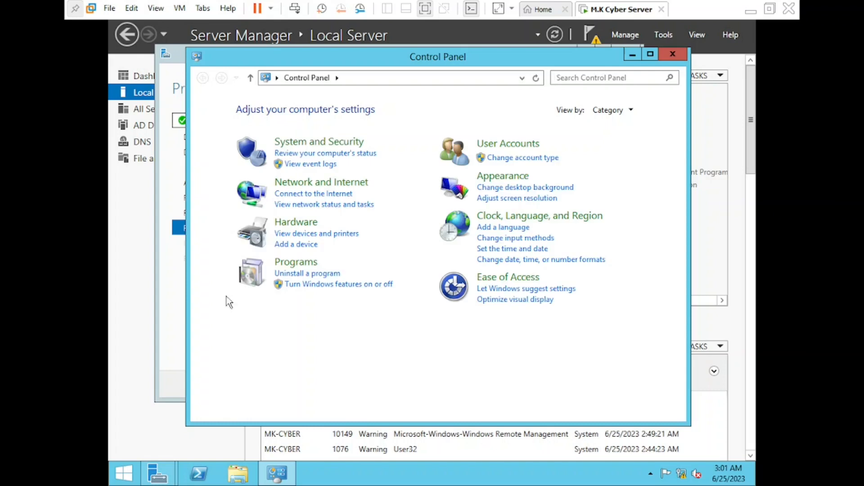
left_click(506, 145)
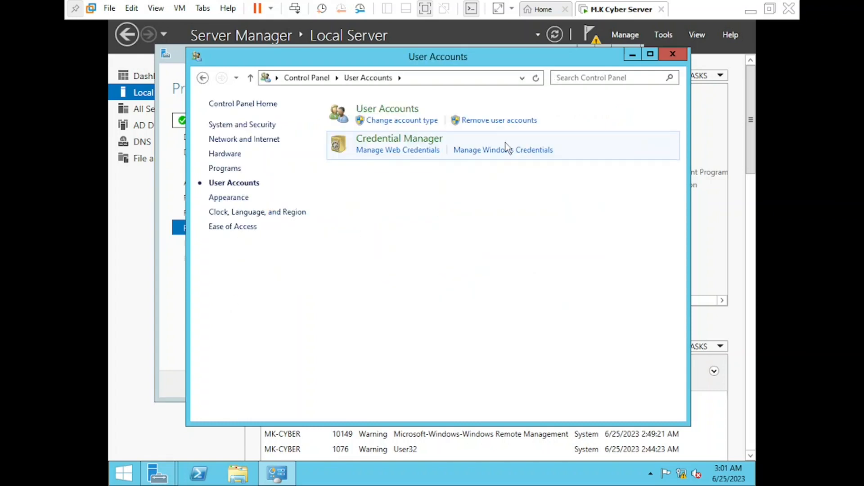
left_click(388, 110)
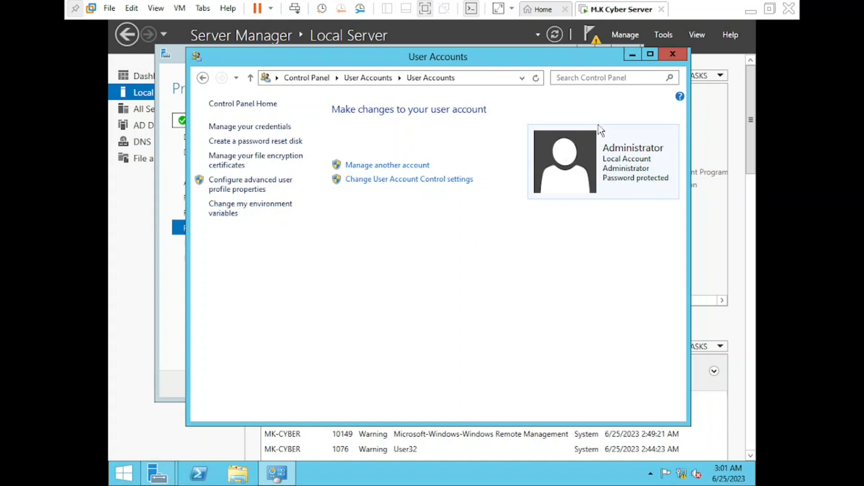
left_click(674, 55)
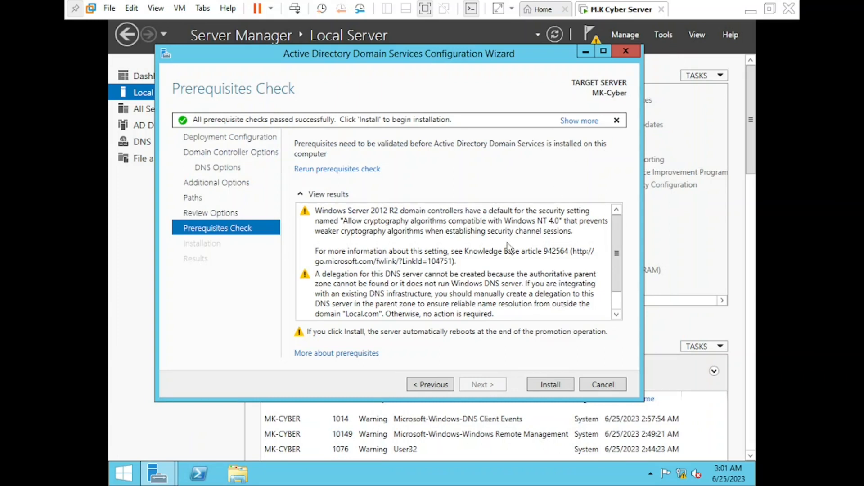
Step: Recheck prerequisites and install AD DS to promote MK-Cyber to Local.com domain controller
left_click(434, 385)
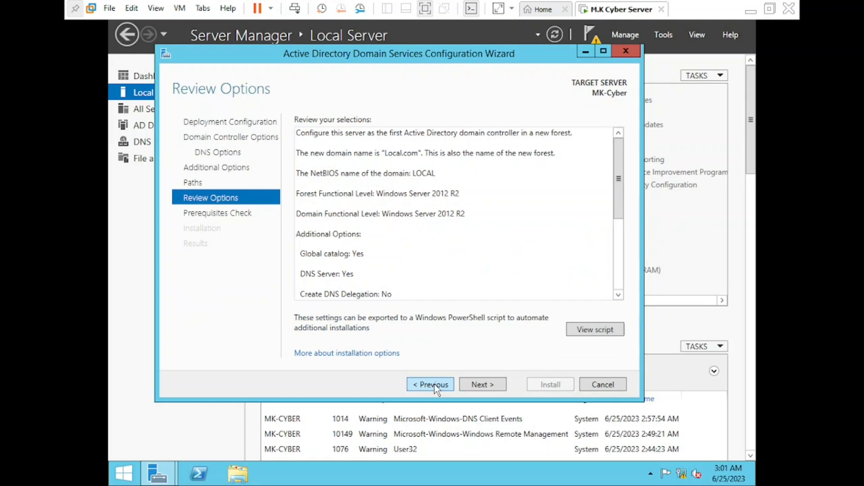
left_click(478, 386)
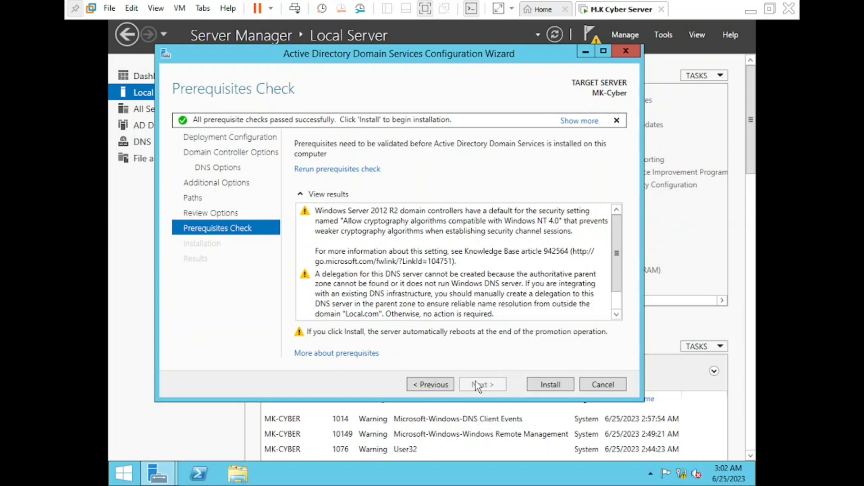
left_click(550, 385)
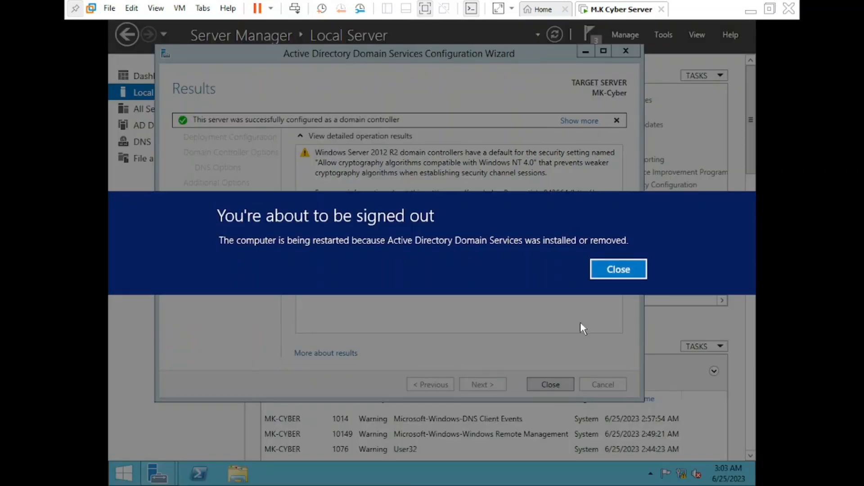
Step: Dismiss the sign-out notice and close the wizard so the server reboots
left_click(641, 270)
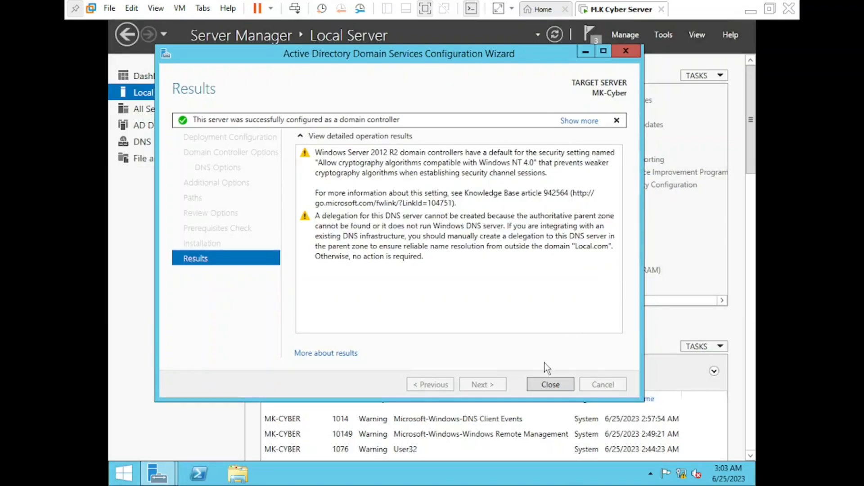
left_click(546, 385)
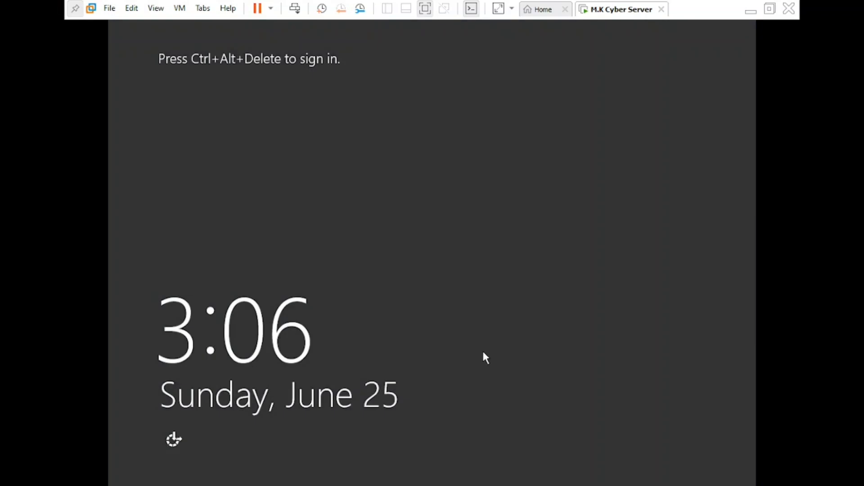
Step: Sign in to the restarted server as Administrator with the account password
key("ctrl+alt+Delete")
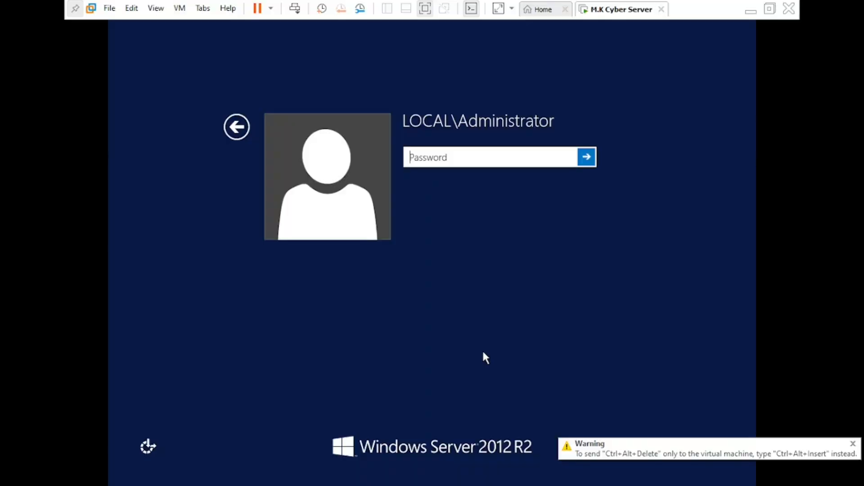
type("***")
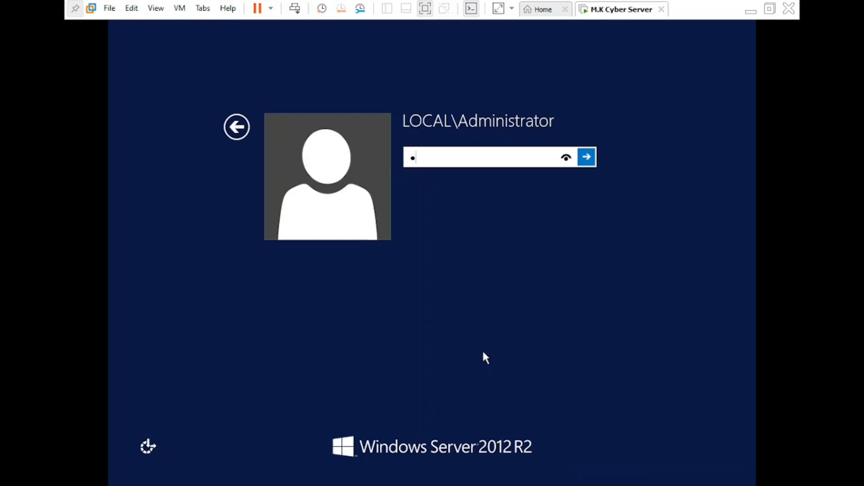
type("******")
key("Return")
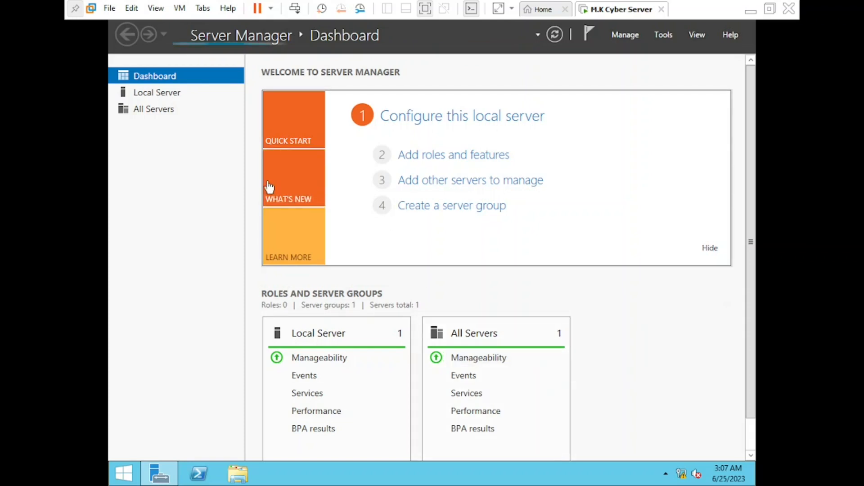
Step: Check Local Server shows domain Local.com and launch Active Directory Users and Computers
left_click(169, 96)
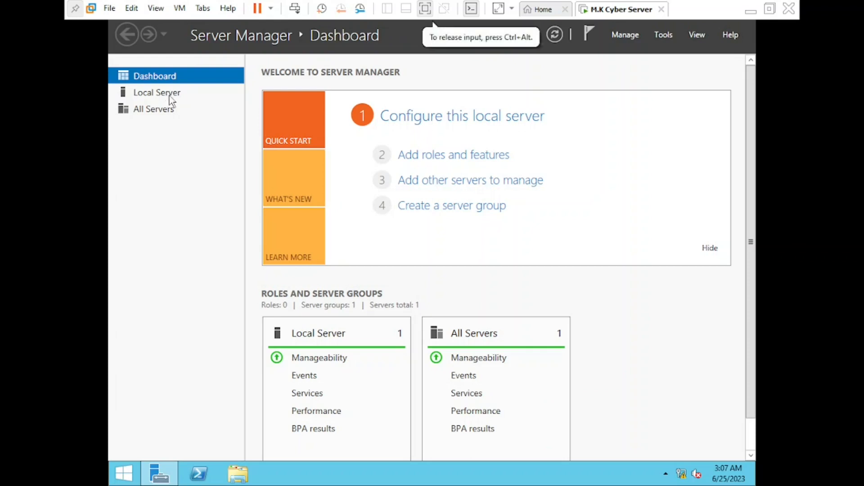
left_click(160, 95)
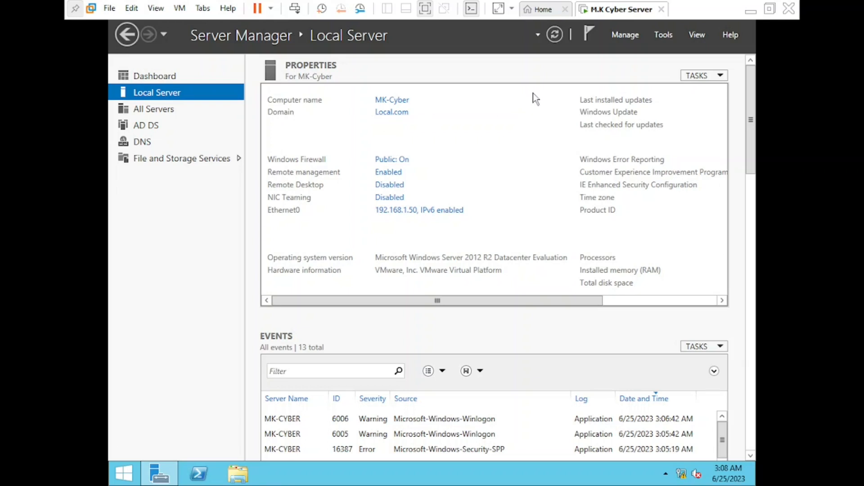
left_click(659, 37)
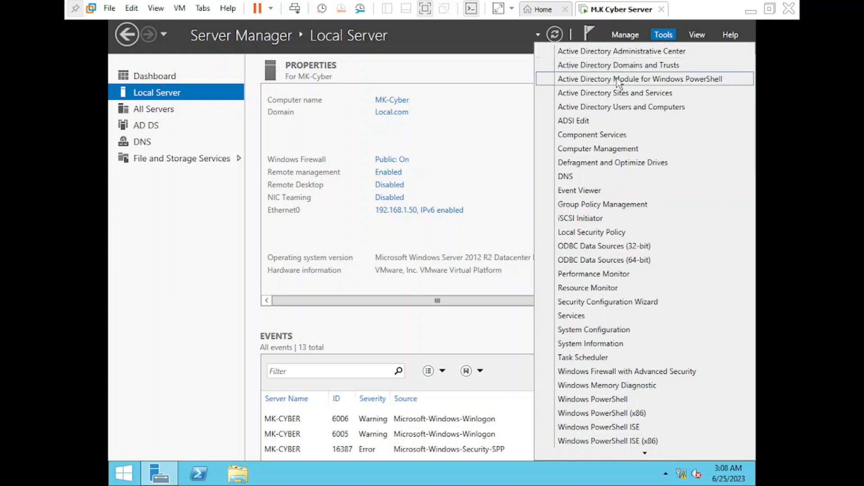
left_click(615, 109)
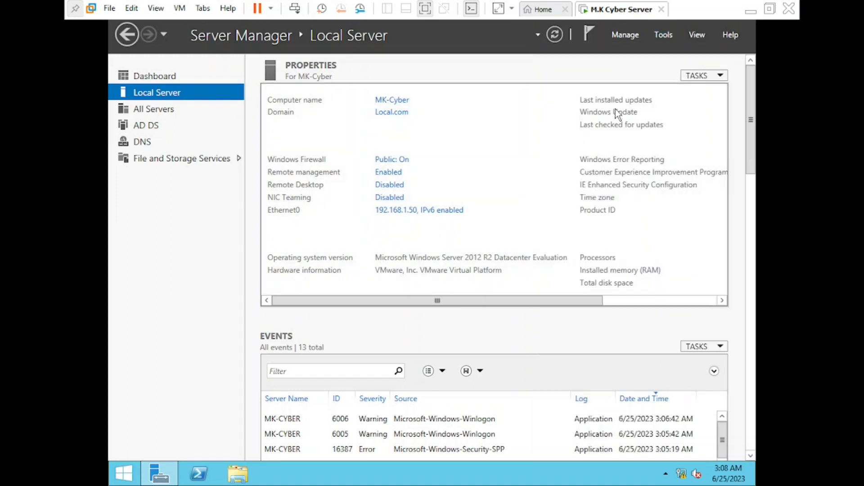